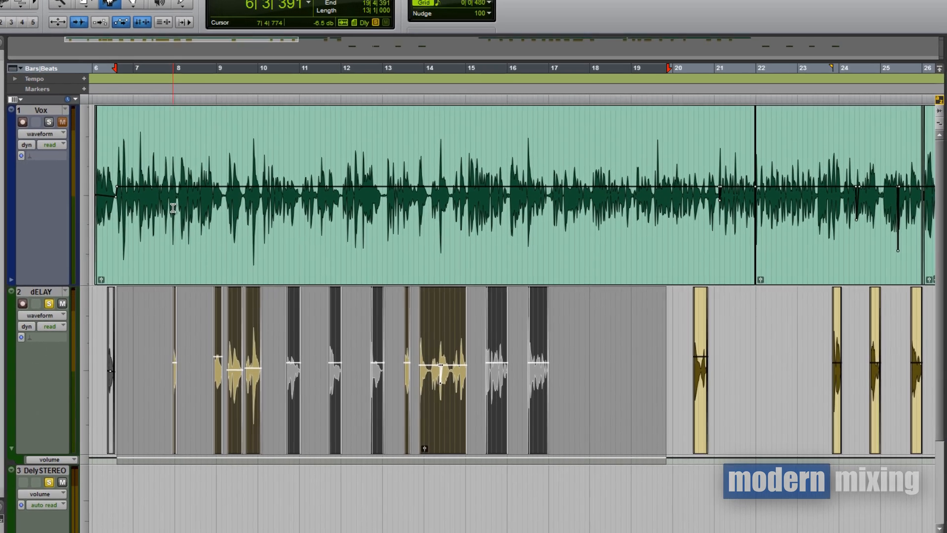
Select the whole vocal on the Vox track from about bar 5 to 31, and clear the selection by placing the cursor on the dELAY track
{"action": "key", "text": "ctrl+bracketleft"}
{"action": "left_click_drag", "start_coordinate": [135, 182], "coordinate": [729, 220]}
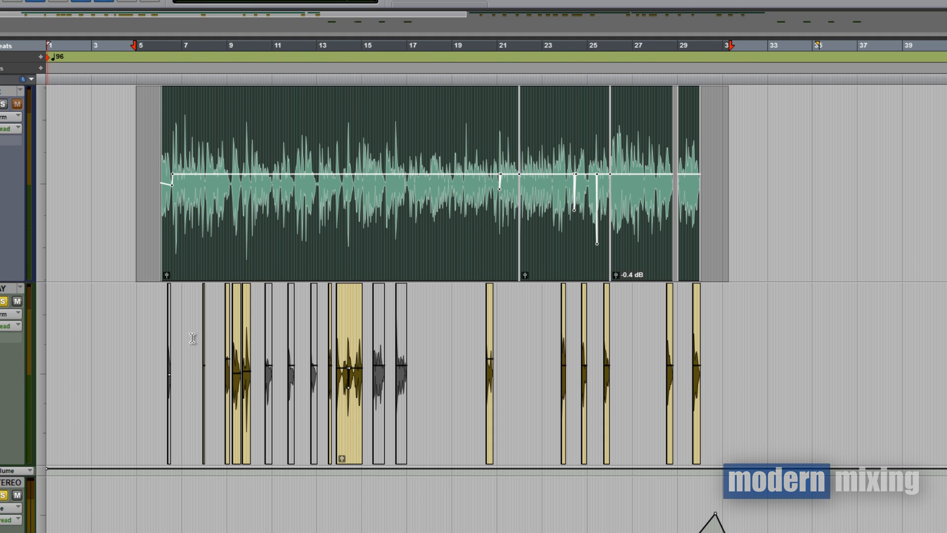
{"action": "left_click", "coordinate": [218, 352]}
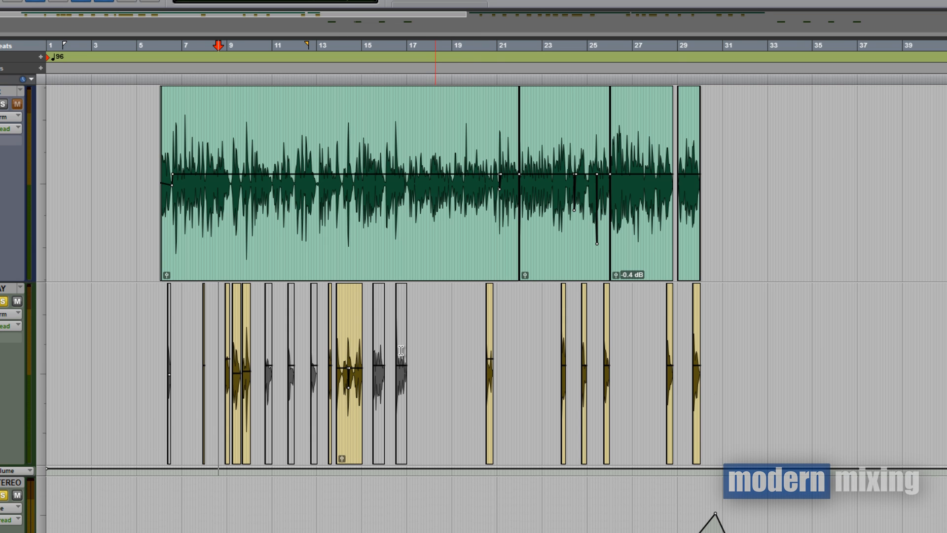
{"action": "left_click", "coordinate": [438, 316]}
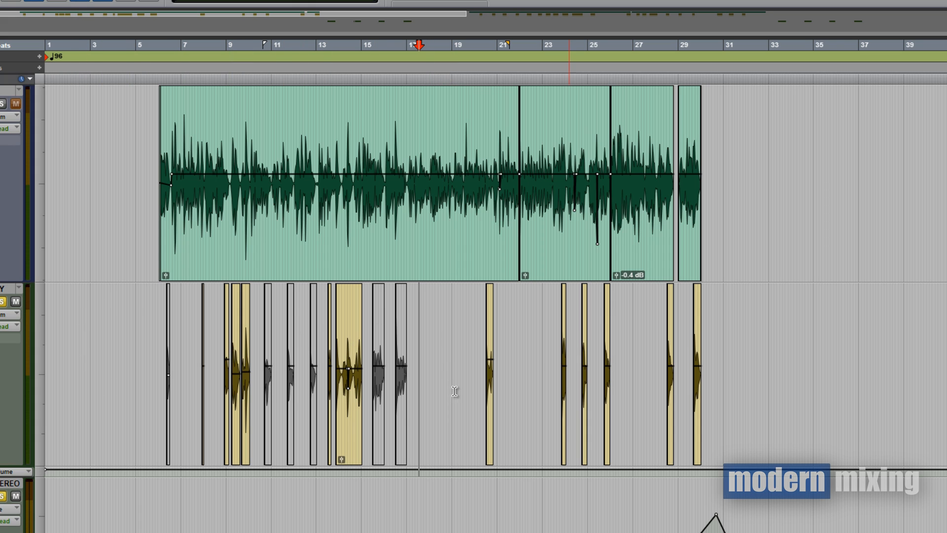
Select the phrase around 9|2 to 9|3 across both the Vox and dELAY tracks to compare the original with its copied clip
{"action": "left_click", "coordinate": [235, 361]}
{"action": "key", "text": "t"}
{"action": "key", "text": "t"}
{"action": "key", "text": "t"}
{"action": "key", "text": "t"}
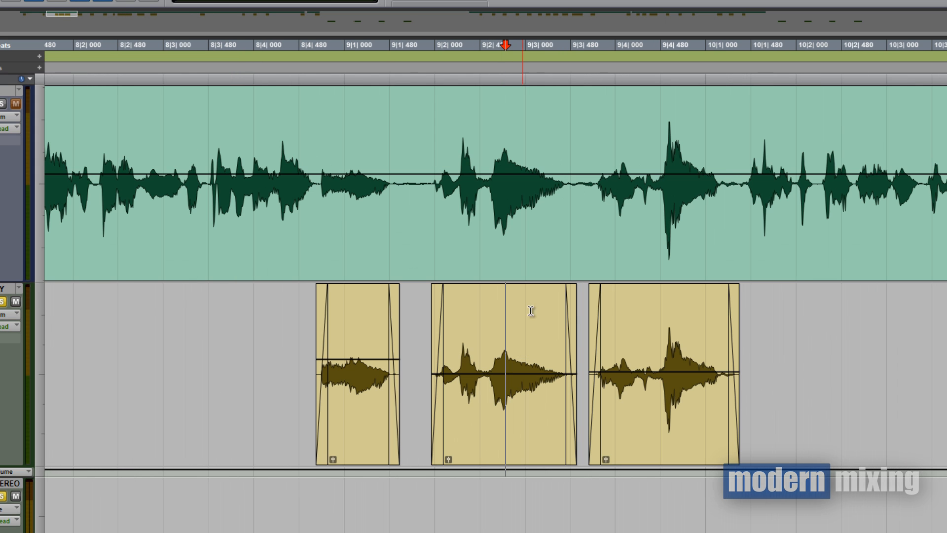
{"action": "left_click_drag", "start_coordinate": [423, 190], "coordinate": [528, 190]}
{"action": "left_click_drag", "start_coordinate": [554, 293], "coordinate": [580, 368]}
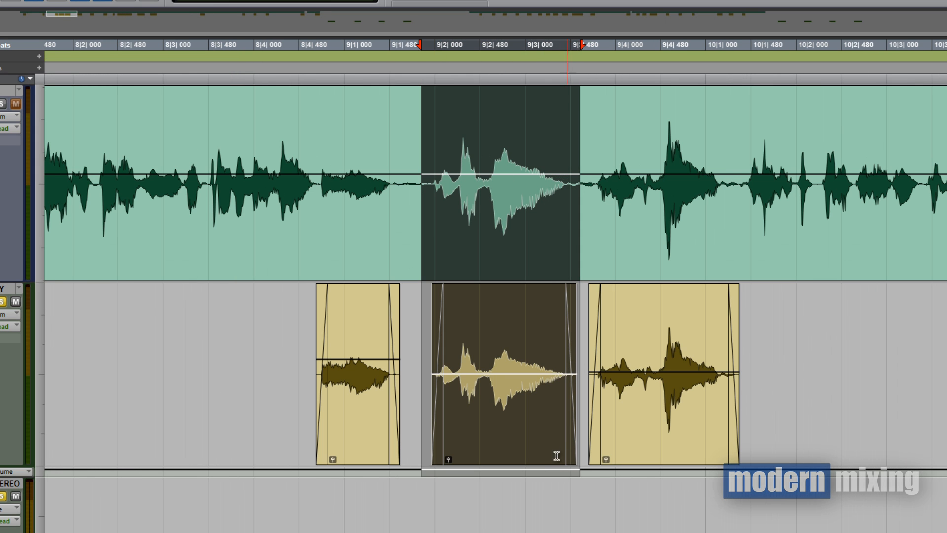
Select the dELAY track, and leave the DelySTEREO track as the selected one
{"action": "key", "text": "r"}
{"action": "key", "text": "r"}
{"action": "key", "text": "r"}
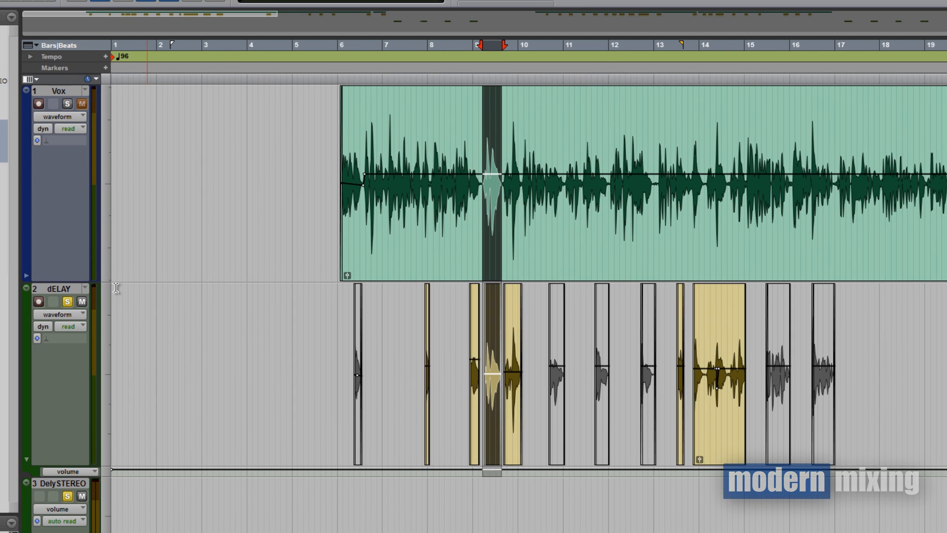
{"action": "left_click", "coordinate": [47, 483]}
{"action": "scroll", "coordinate": [186, 388], "scroll_direction": "down", "scroll_amount": 3}
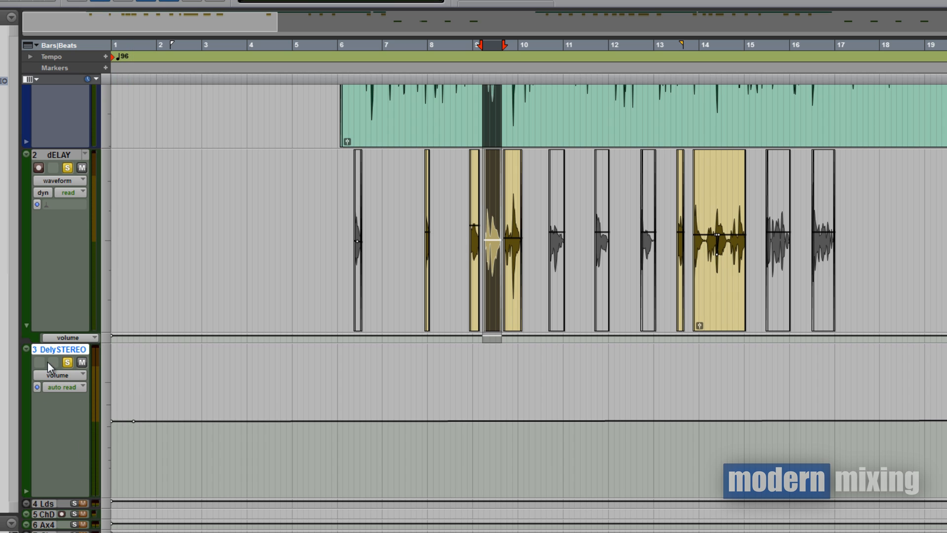
{"action": "left_click", "coordinate": [67, 155]}
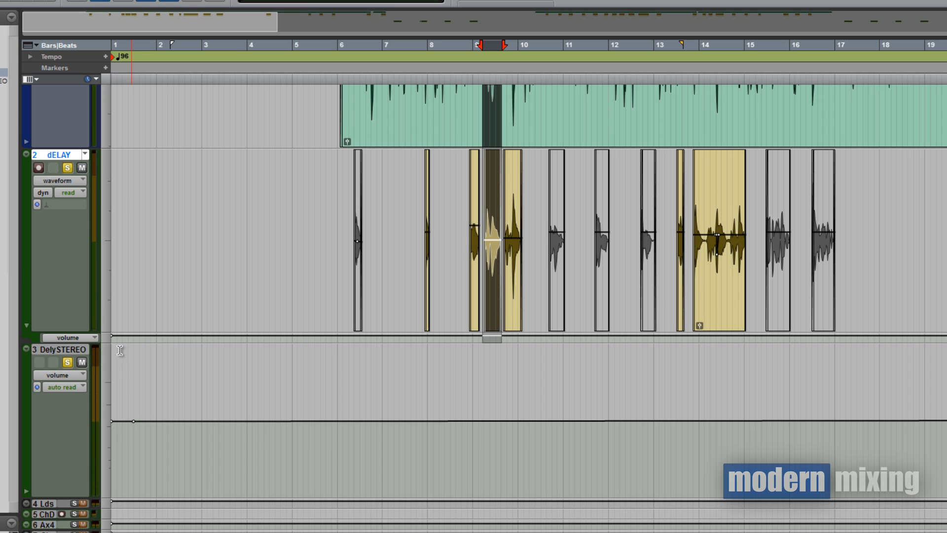
{"action": "left_click", "coordinate": [57, 349]}
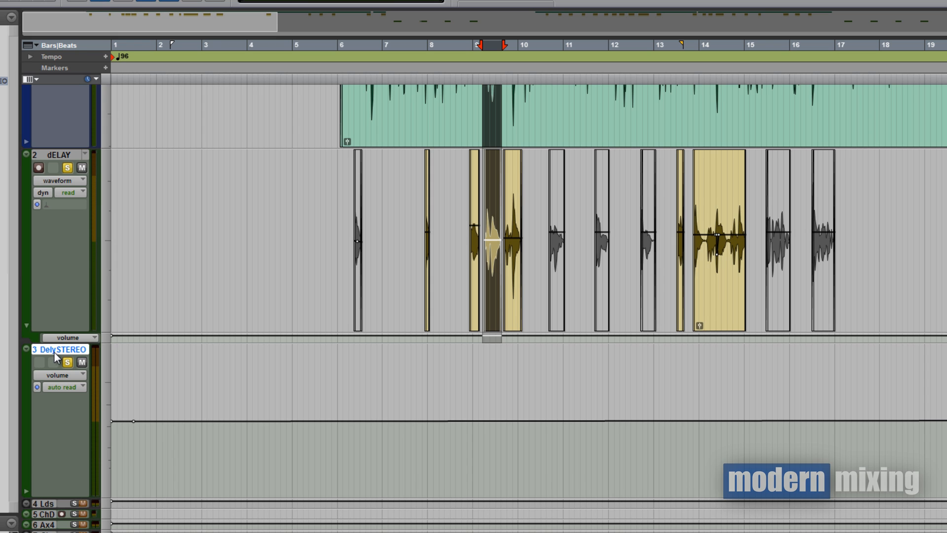
Highlight the bar 9 phrase on both tracks together, on its dELAY clip, and finally on the Vox track alone
{"action": "left_click", "coordinate": [507, 226]}
{"action": "key", "text": "t"}
{"action": "key", "text": "t"}
{"action": "scroll", "coordinate": [593, 291], "scroll_direction": "right", "scroll_amount": 1}
{"action": "scroll", "coordinate": [507, 278], "scroll_direction": "up", "scroll_amount": 3}
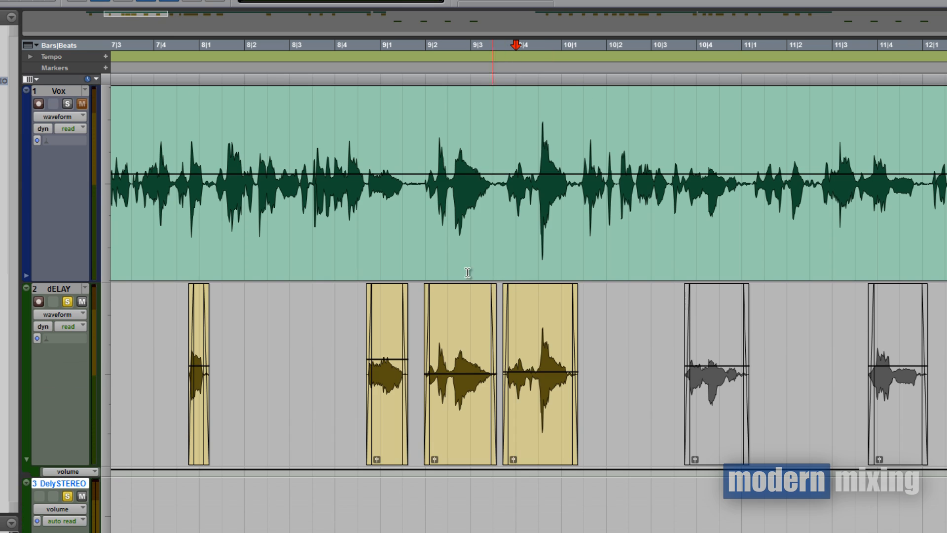
{"action": "left_click_drag", "start_coordinate": [413, 237], "coordinate": [500, 336]}
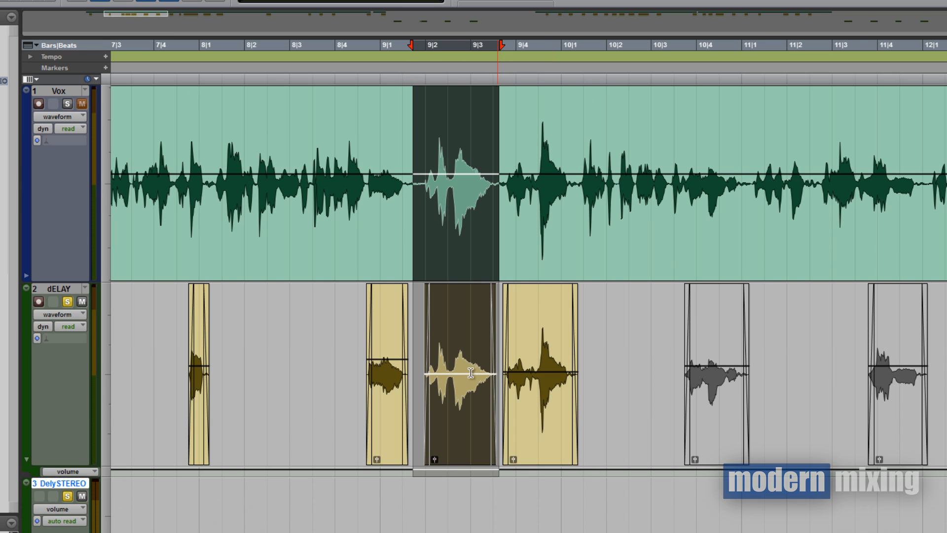
{"action": "left_click_drag", "start_coordinate": [433, 375], "coordinate": [492, 376]}
{"action": "left_click", "coordinate": [471, 304]}
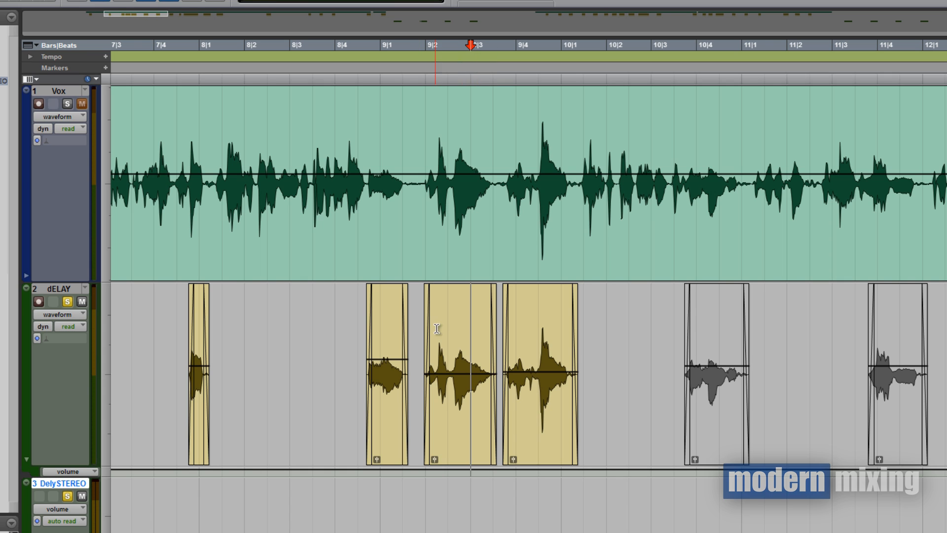
{"action": "left_click_drag", "start_coordinate": [434, 240], "coordinate": [485, 241]}
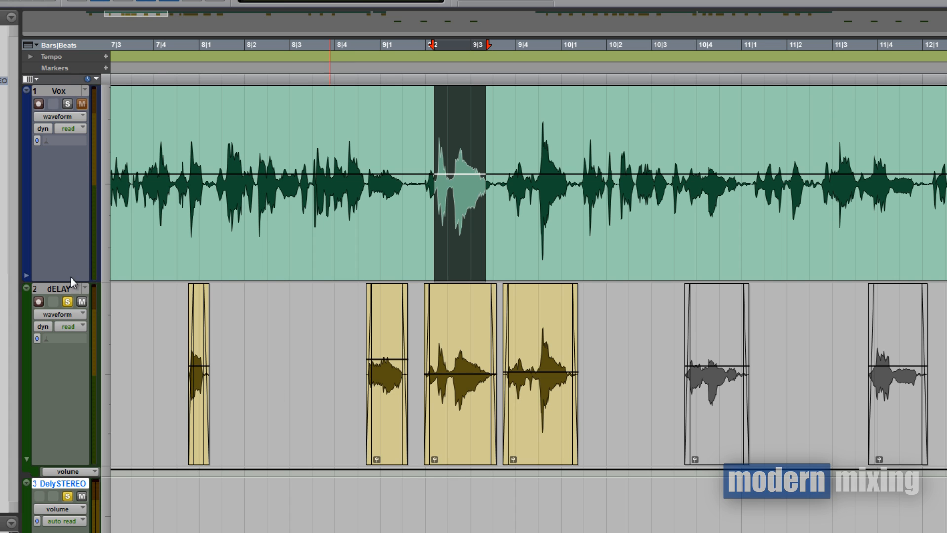
Place the edit cursor after the third bar 9 delay clip, and review the full vocal arrangement and the mixer channels
{"action": "left_click", "coordinate": [637, 377]}
{"action": "key", "text": "ctrl+bracketleft"}
{"action": "key", "text": "ctrl+bracketleft"}
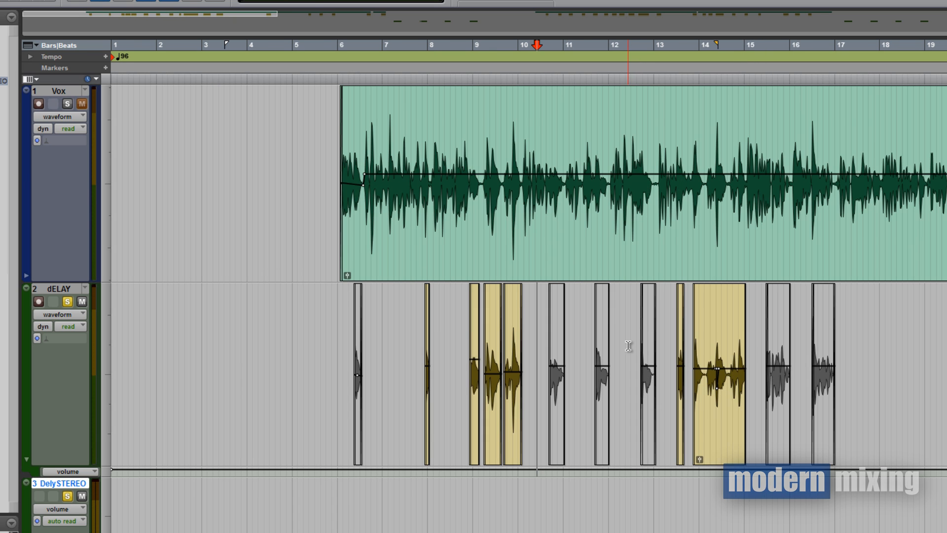
{"action": "key", "text": "ctrl+bracketleft"}
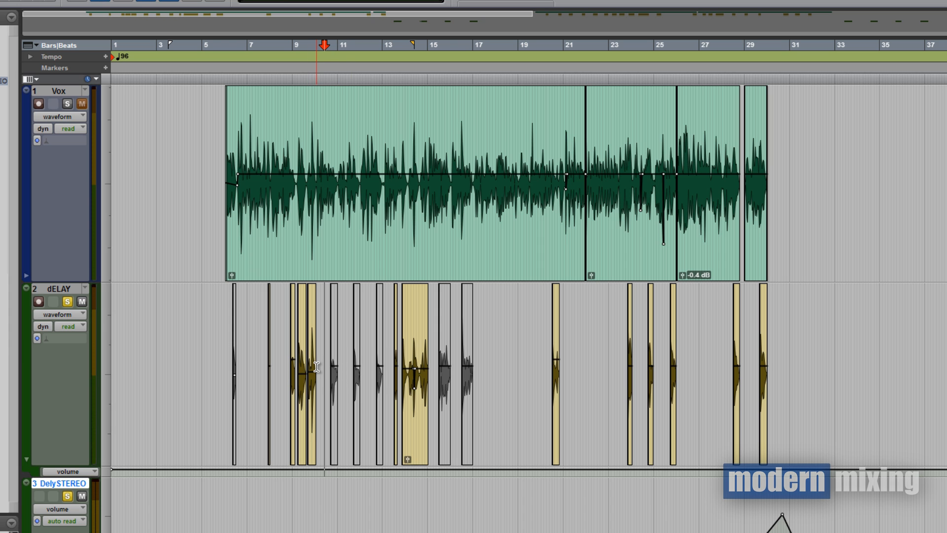
{"action": "key", "text": "ctrl+equal"}
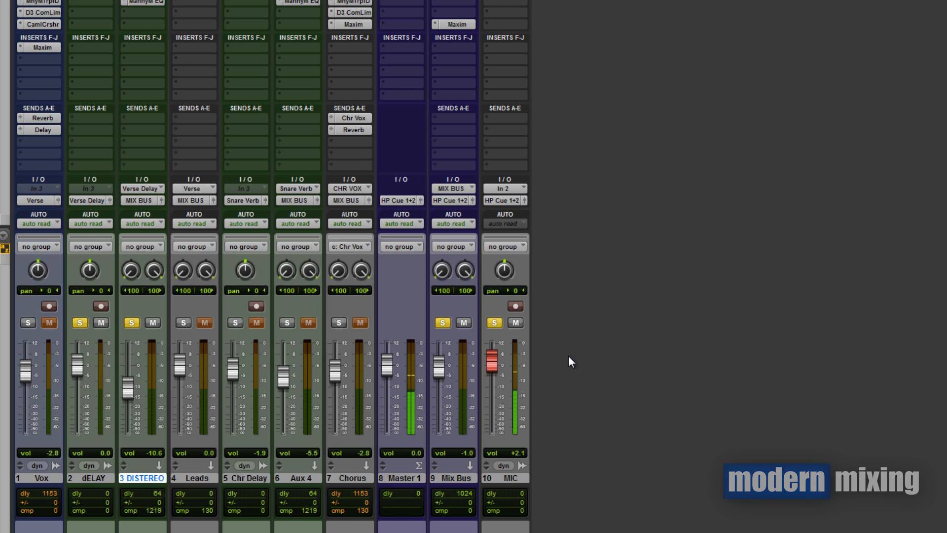
{"action": "key", "text": "ctrl+equal"}
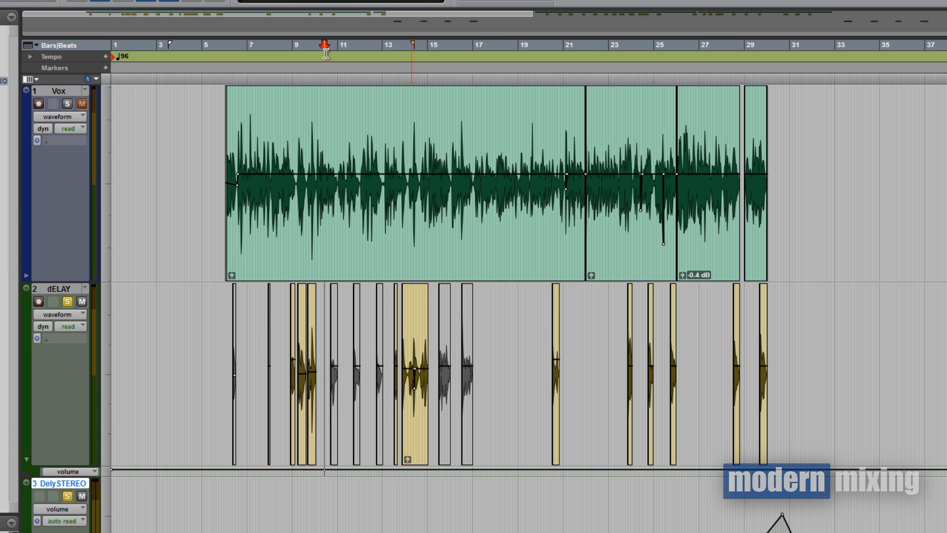
Open the MannyM Delay insert on the Delay STEREO track, examine its filter, Verb and Doubler settings, and close it
{"action": "left_click", "coordinate": [292, 80]}
{"action": "key", "text": "ctrl+equal"}
{"action": "left_click", "coordinate": [150, 26]}
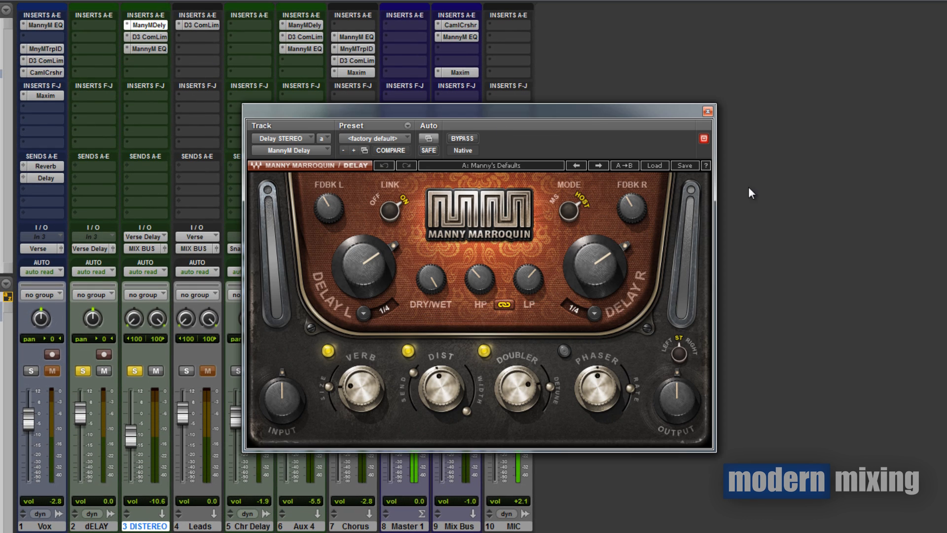
{"action": "left_click_drag", "start_coordinate": [579, 114], "coordinate": [542, 128]}
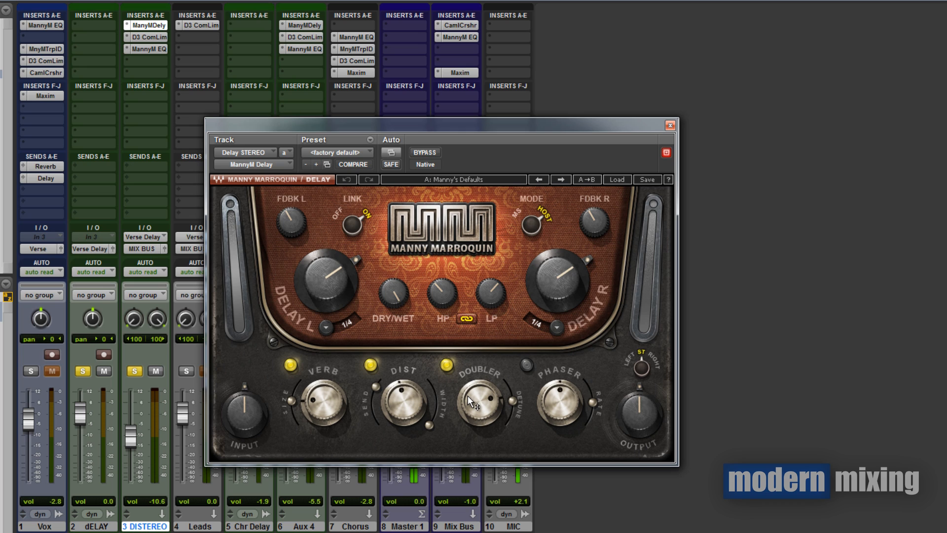
{"action": "mouse_move", "coordinate": [468, 396]}
{"action": "mouse_move", "coordinate": [321, 392]}
{"action": "mouse_move", "coordinate": [500, 299]}
{"action": "left_click", "coordinate": [671, 126]}
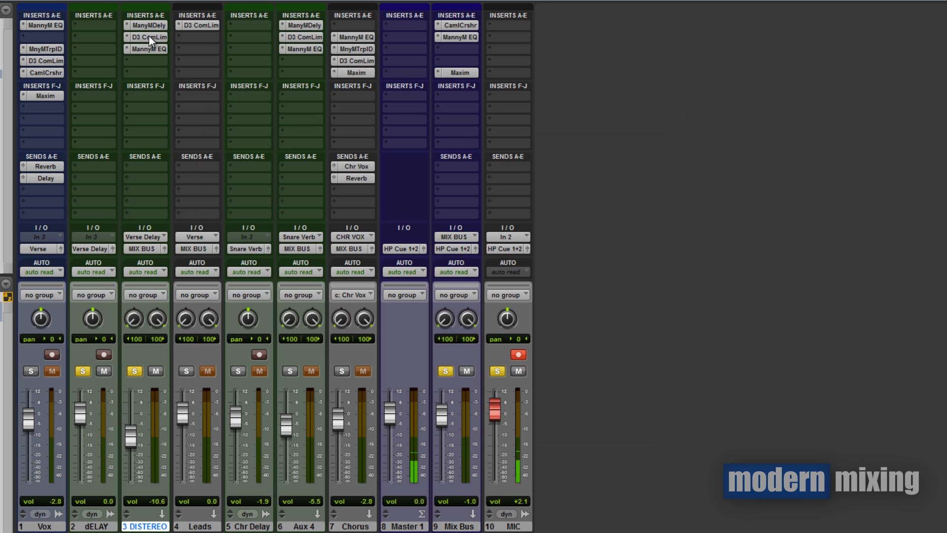
Open the Dyn3 Compressor/Limiter on the Delay STEREO track and compare the sound with its delay, compressor and EQ inserts bypassed and active
{"action": "left_click", "coordinate": [155, 37]}
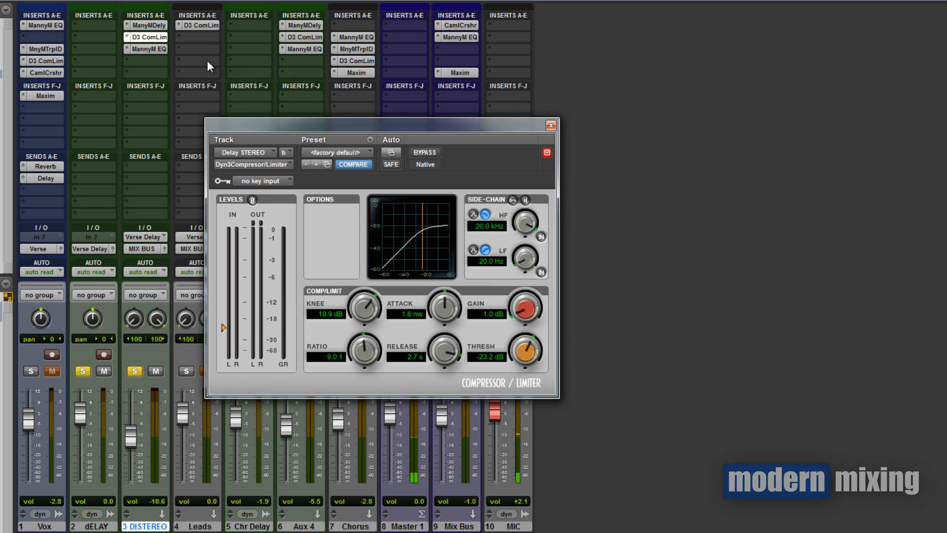
{"action": "left_click", "coordinate": [153, 38], "text": "ctrl"}
{"action": "left_click", "coordinate": [156, 25], "text": "ctrl"}
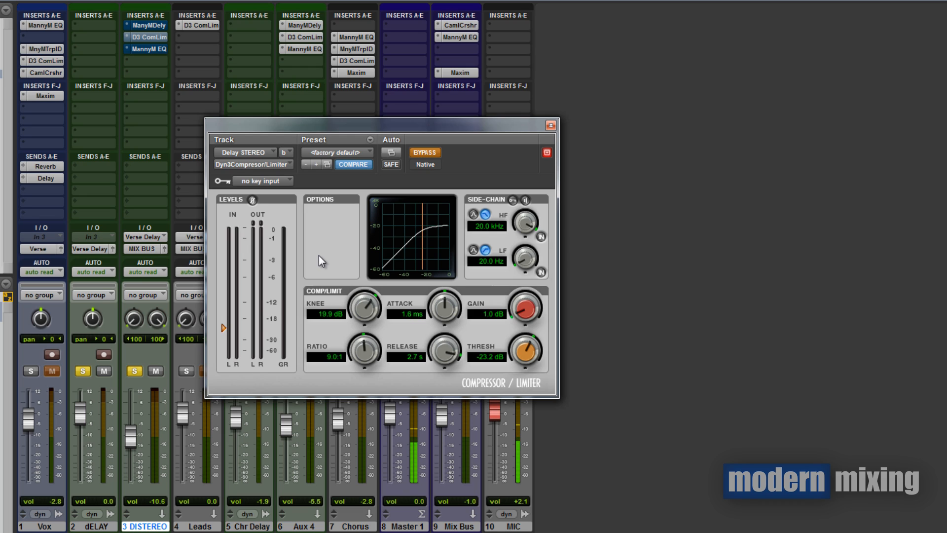
{"action": "left_click", "coordinate": [155, 50], "text": "ctrl"}
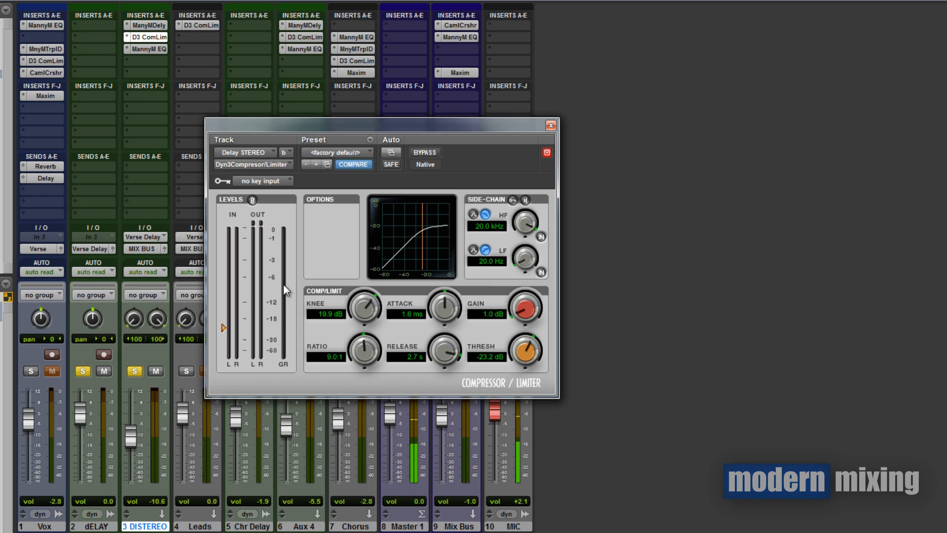
Open the MannyM EQ insert on the Delay STEREO track, examine its Freq 2 band, and close it
{"action": "left_click", "coordinate": [155, 50]}
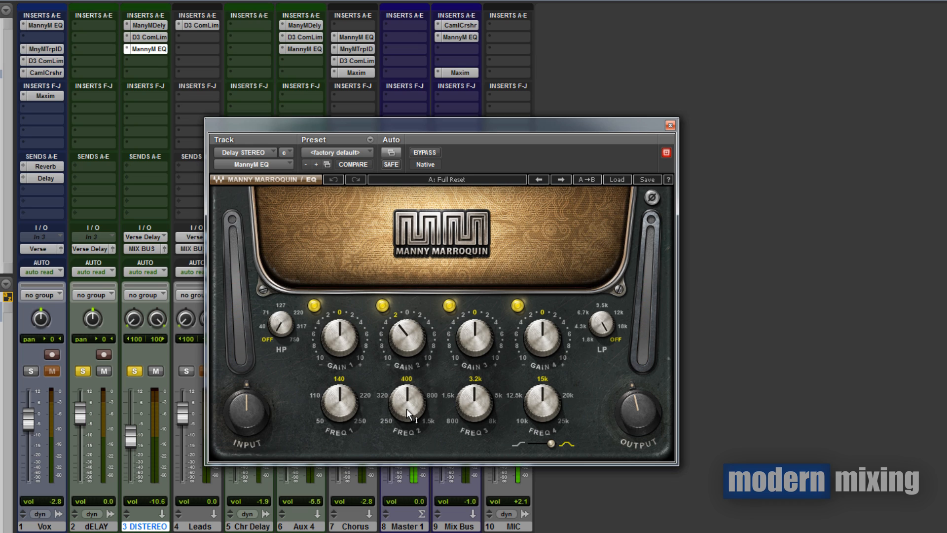
{"action": "mouse_move", "coordinate": [406, 409]}
{"action": "left_click", "coordinate": [671, 125]}
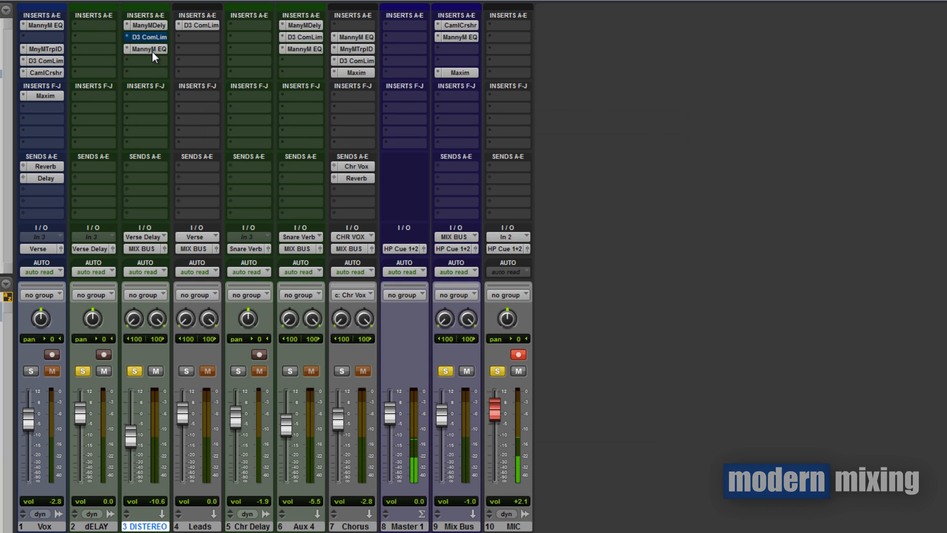
Reopen the MannyM Delay on the Delay STEREO track, switch off Verb, Dist and Doubler, and sweep the HP filter
{"action": "left_click", "coordinate": [154, 25]}
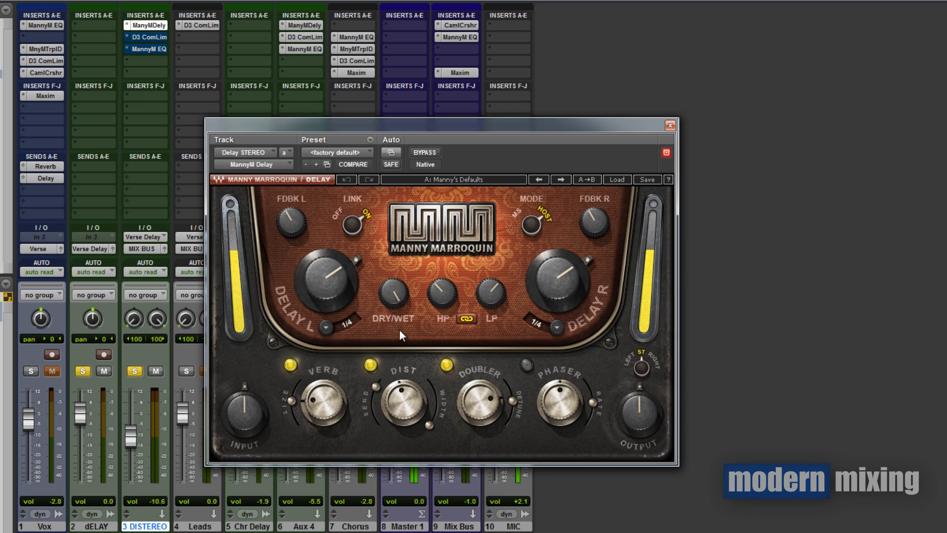
{"action": "left_click", "coordinate": [291, 365]}
{"action": "left_click", "coordinate": [370, 365]}
{"action": "left_click", "coordinate": [446, 365]}
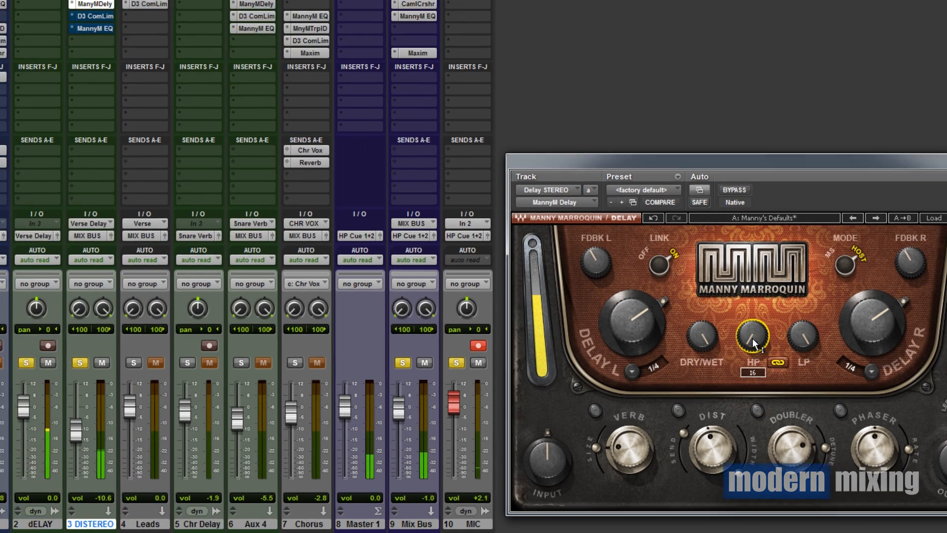
{"action": "left_click_drag", "start_coordinate": [755, 343], "coordinate": [727, 282]}
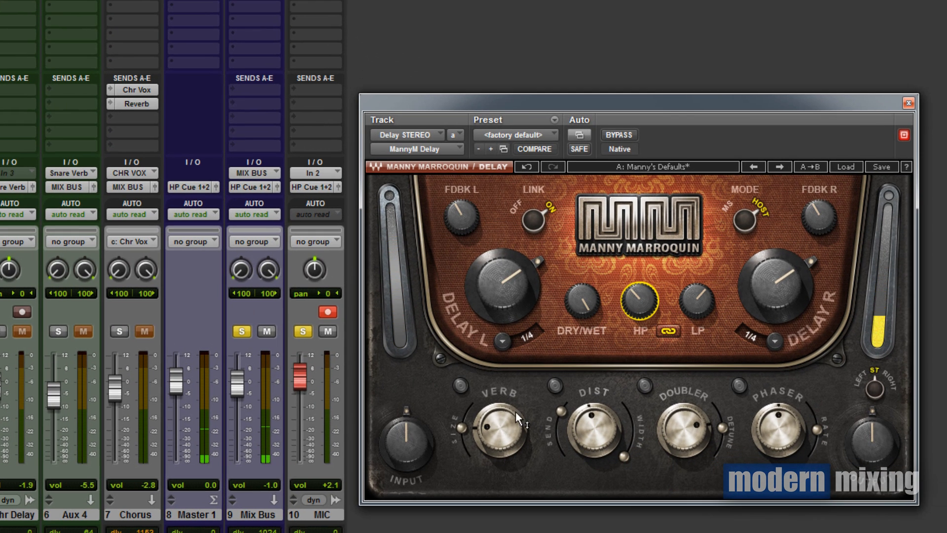
Switch the Doubler, Dist and Verb effects of the MannyM Delay back on one at a time
{"action": "left_click", "coordinate": [645, 384]}
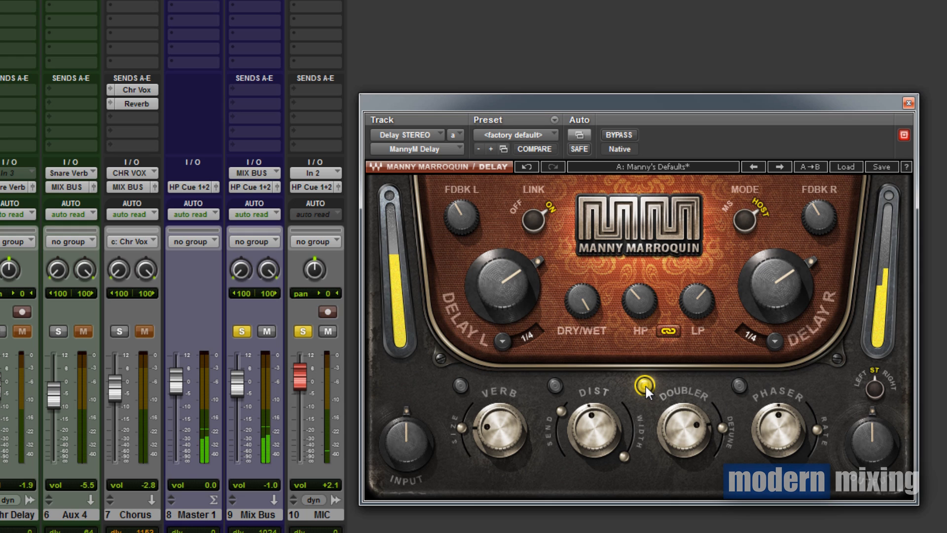
{"action": "left_click", "coordinate": [555, 384]}
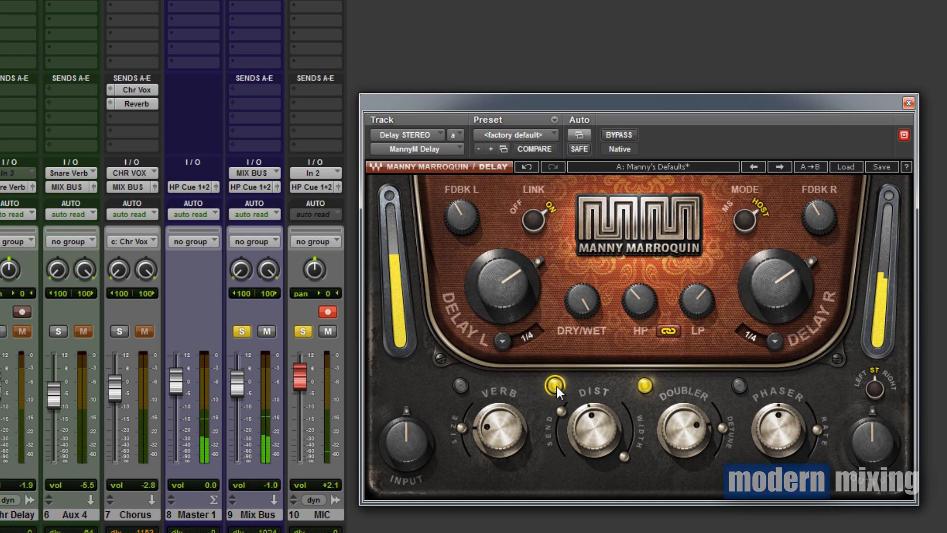
{"action": "left_click", "coordinate": [462, 386]}
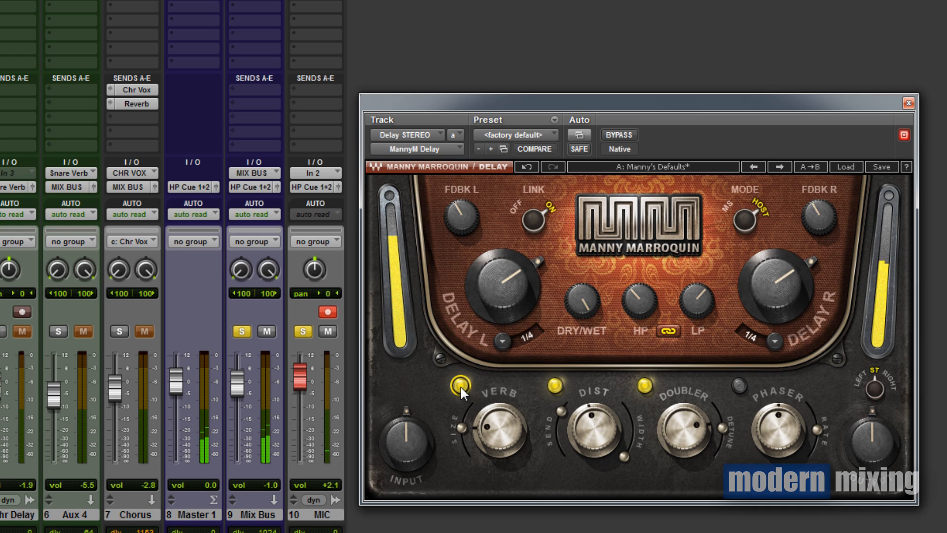
Compare the delay with Verb off and on, adjust the Verb amount slightly, and close the MannyM Delay
{"action": "left_click", "coordinate": [460, 385]}
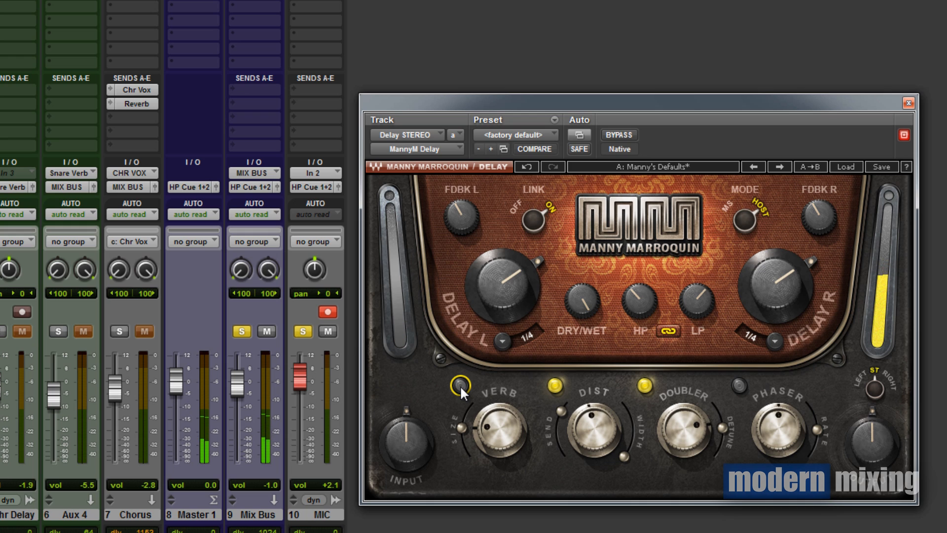
{"action": "left_click", "coordinate": [460, 385]}
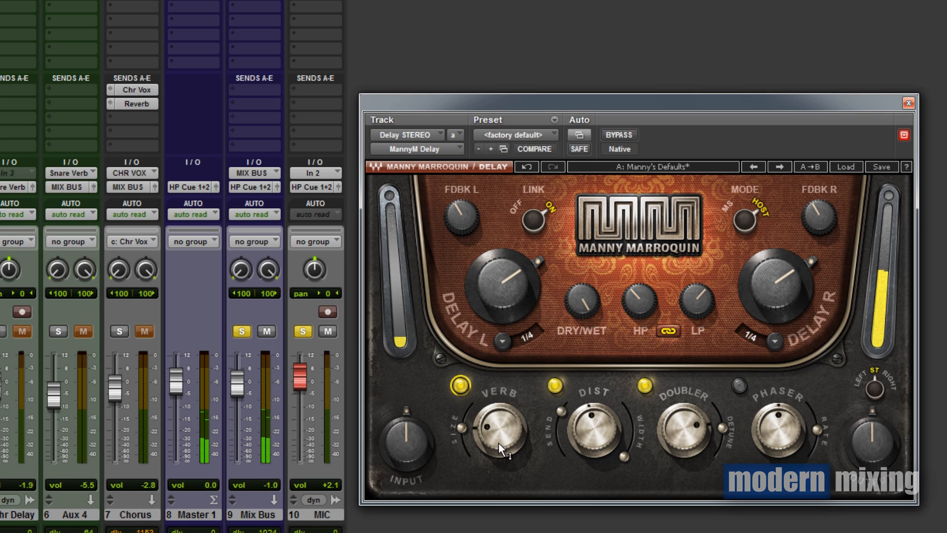
{"action": "left_click_drag", "start_coordinate": [499, 443], "coordinate": [498, 493]}
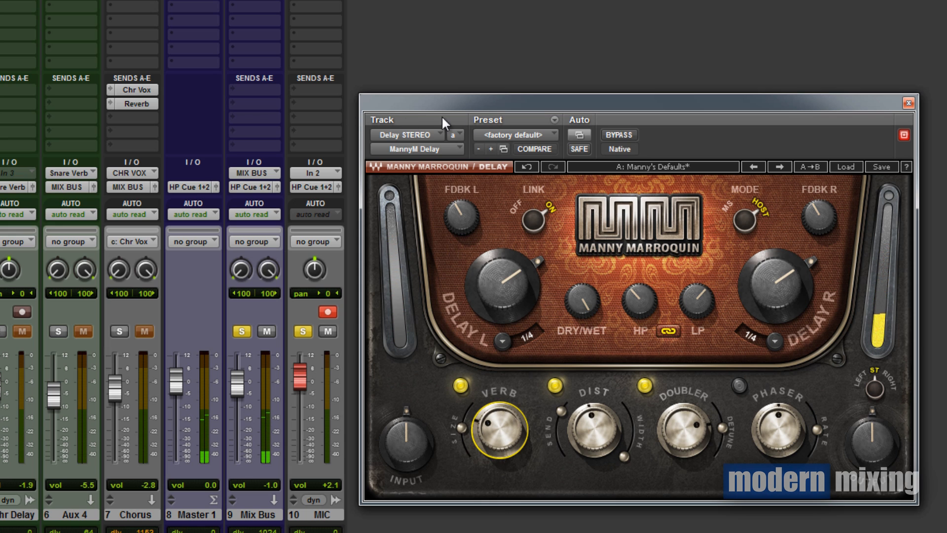
{"action": "left_click", "coordinate": [909, 102]}
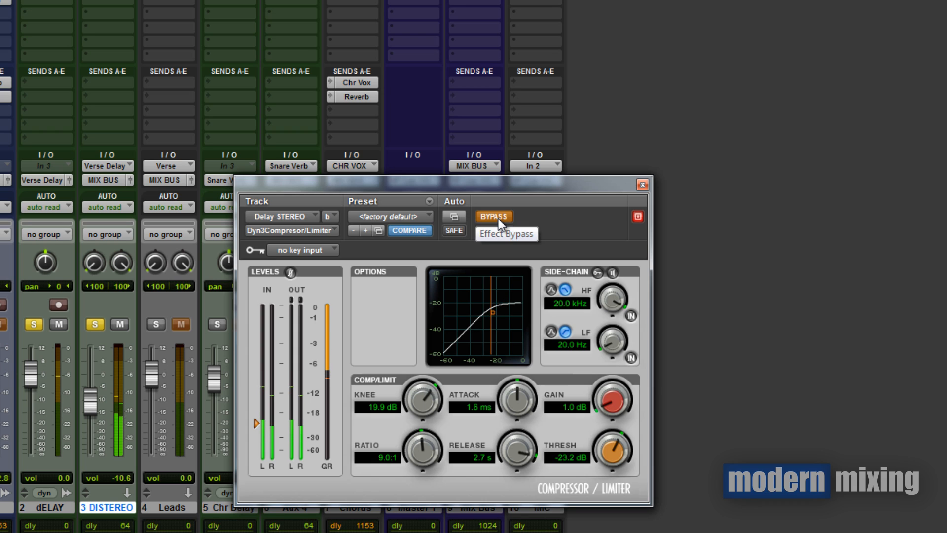
Take the compressor on Delay STEREO out of bypass, compare the MannyM EQ bypassed and active, leave it active and close it
{"action": "left_click", "coordinate": [498, 217]}
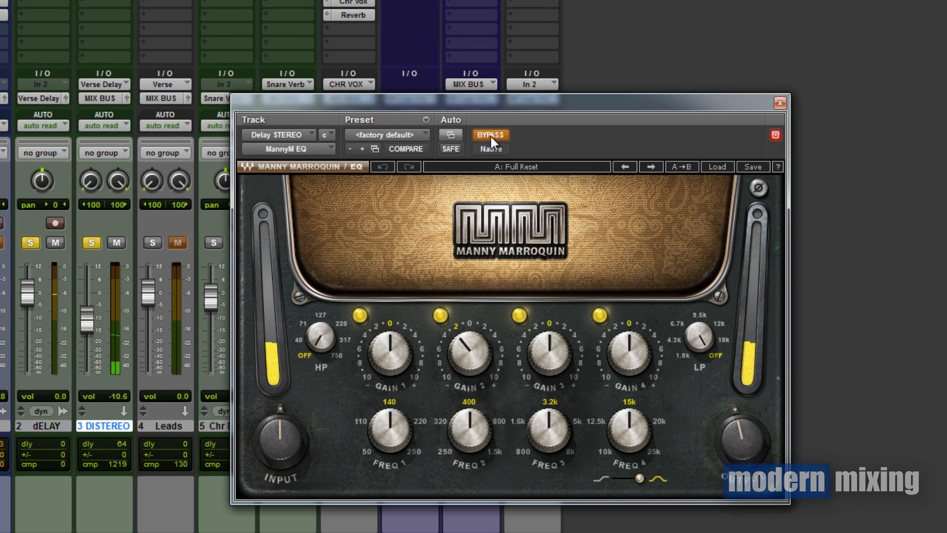
{"action": "left_click", "coordinate": [491, 134]}
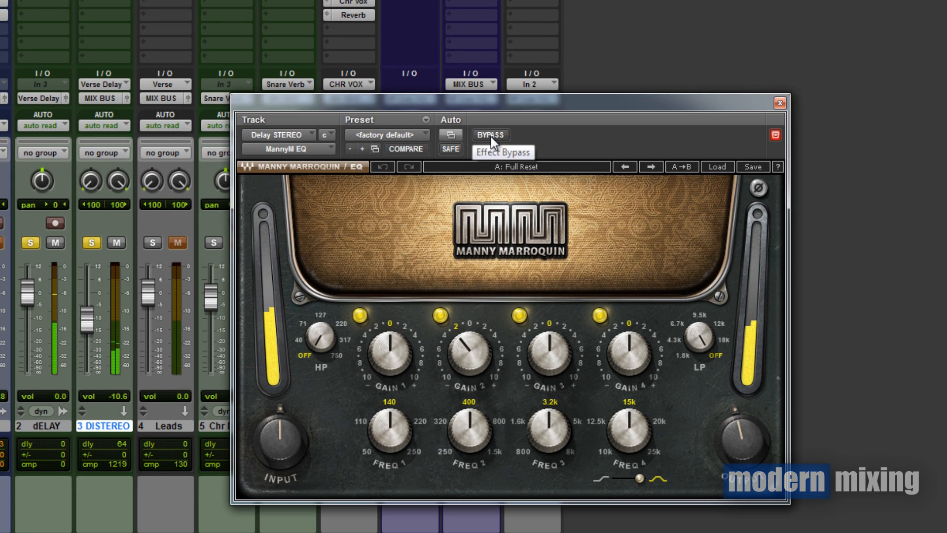
{"action": "left_click", "coordinate": [490, 136]}
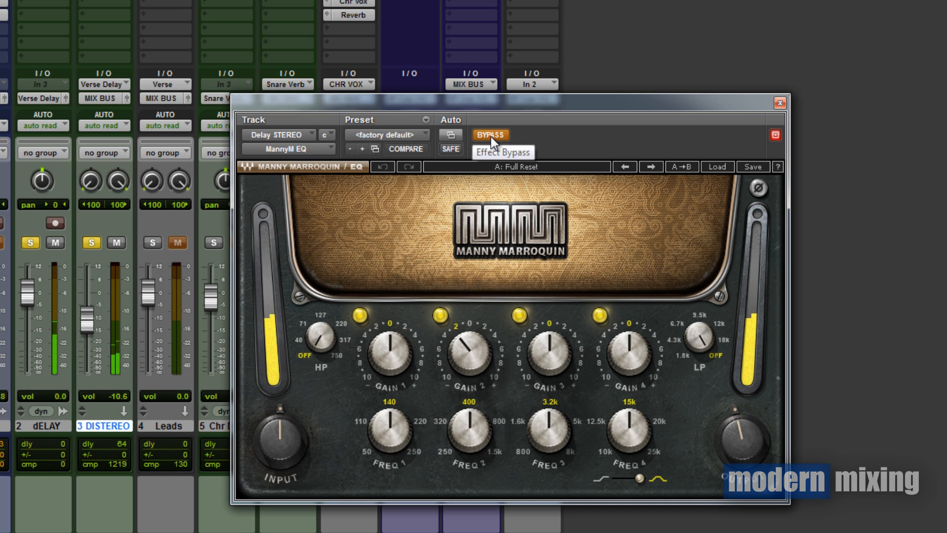
{"action": "left_click", "coordinate": [490, 136]}
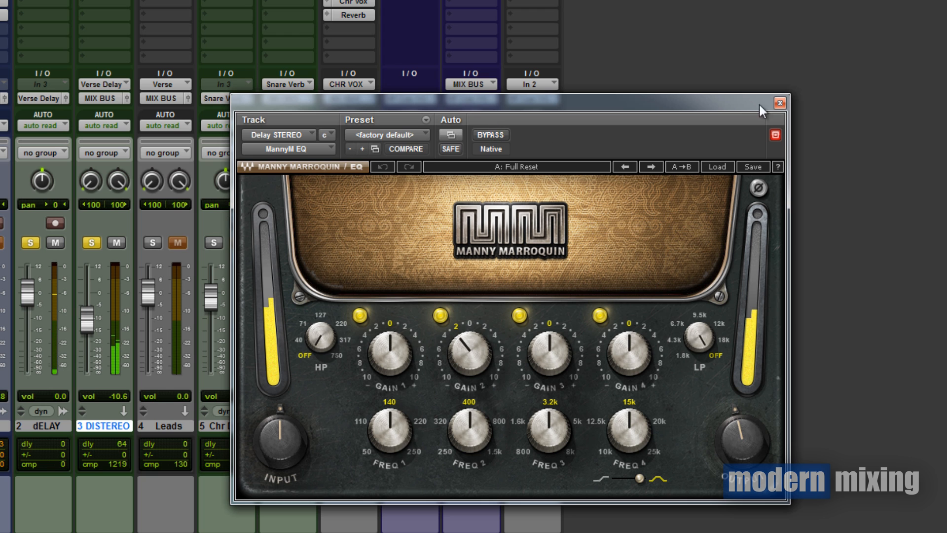
{"action": "left_click", "coordinate": [780, 103]}
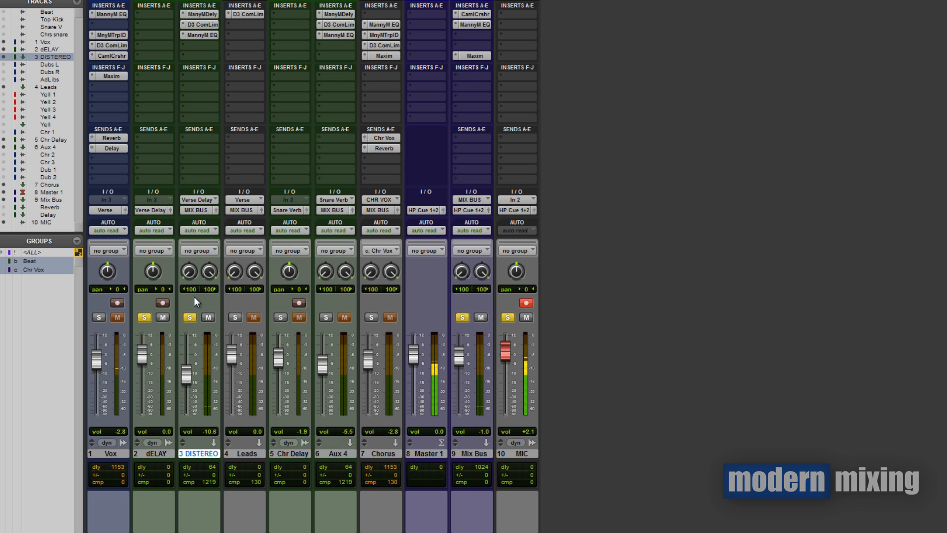
Solo Vox, bypass the compressor and EQ on Delay STEREO, and switch off Verb, Dist and Doubler in its MannyM Delay
{"action": "left_click", "coordinate": [100, 316]}
{"action": "left_click", "coordinate": [201, 26], "text": "ctrl"}
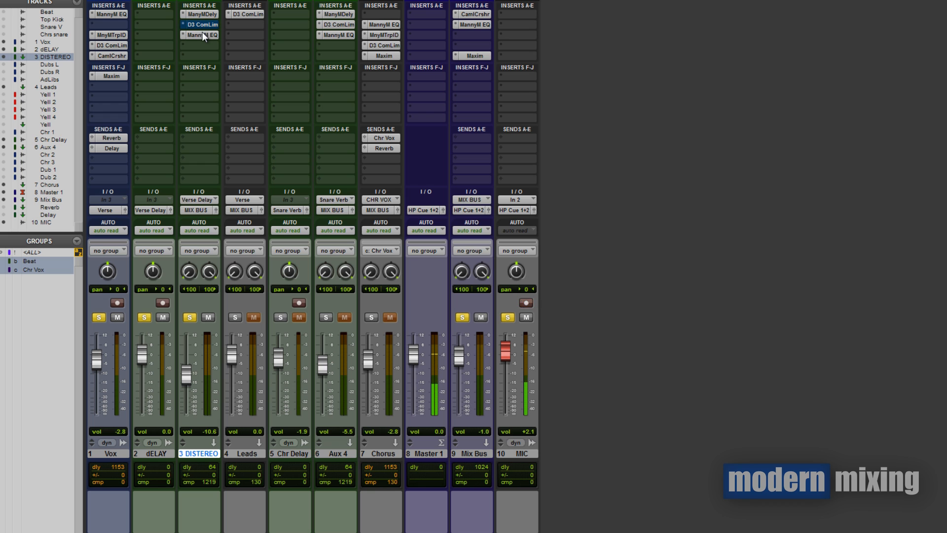
{"action": "left_click", "coordinate": [206, 14]}
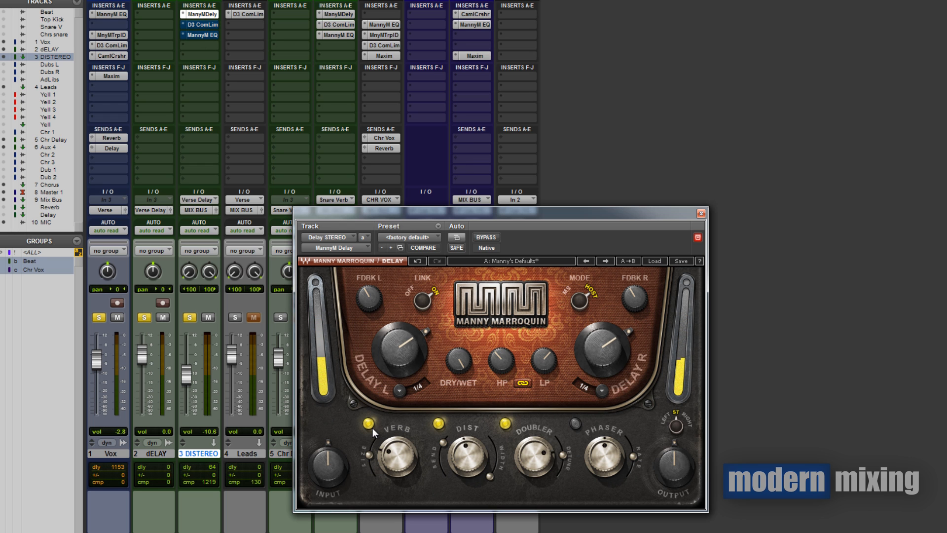
{"action": "left_click", "coordinate": [439, 424]}
{"action": "left_click", "coordinate": [505, 424]}
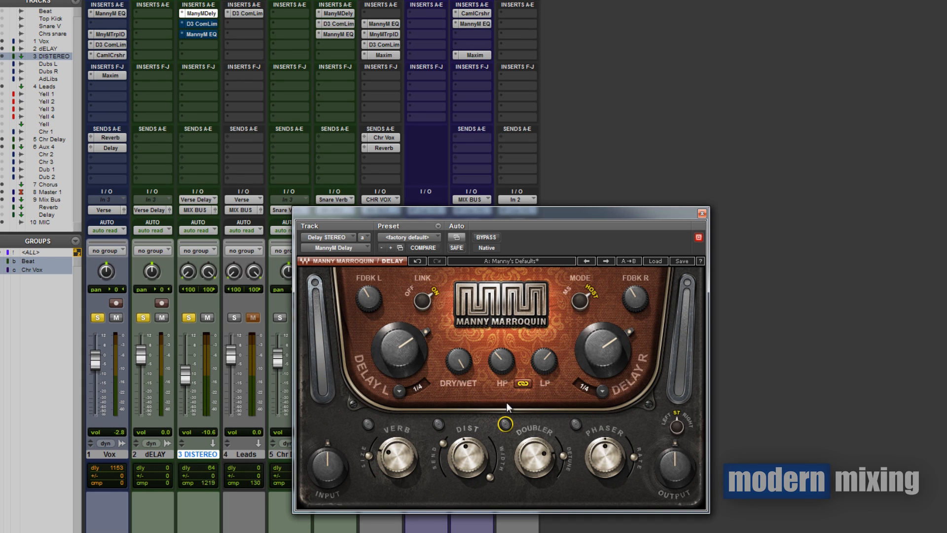
Open up and restore the linked HP and LP filters, switch Doubler, Dist and Verb back on, and close the MannyM Delay
{"action": "left_click_drag", "start_coordinate": [502, 366], "coordinate": [501, 411]}
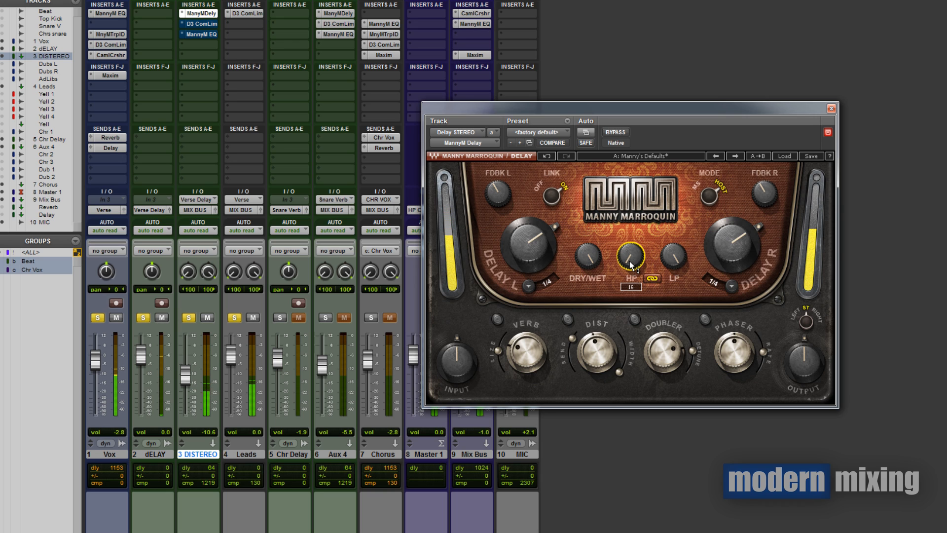
{"action": "left_click_drag", "start_coordinate": [632, 264], "coordinate": [613, 226]}
{"action": "left_click", "coordinate": [634, 319]}
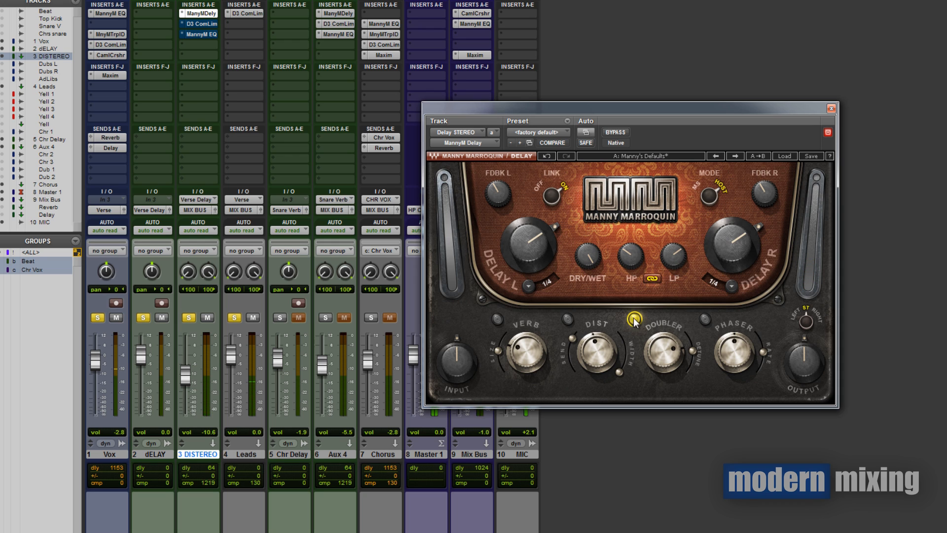
{"action": "left_click", "coordinate": [497, 319]}
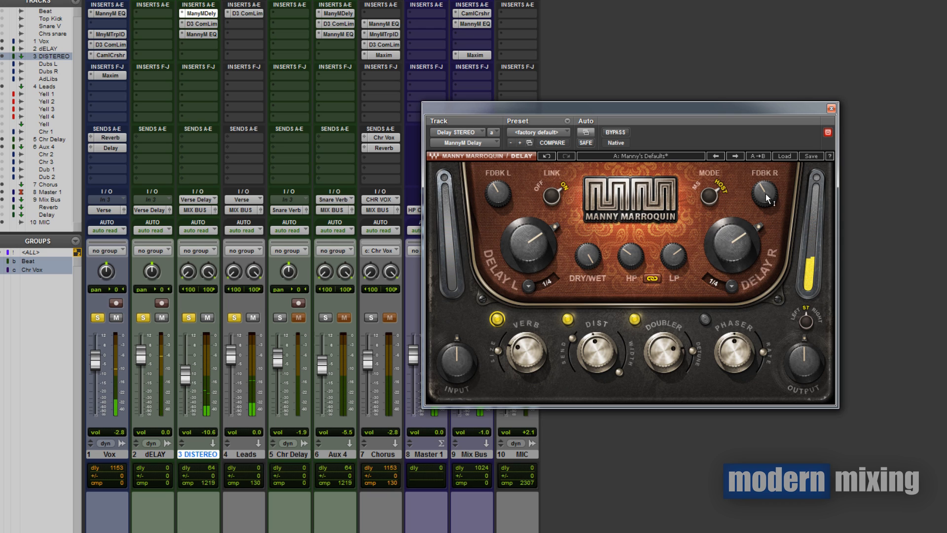
{"action": "left_click", "coordinate": [831, 108]}
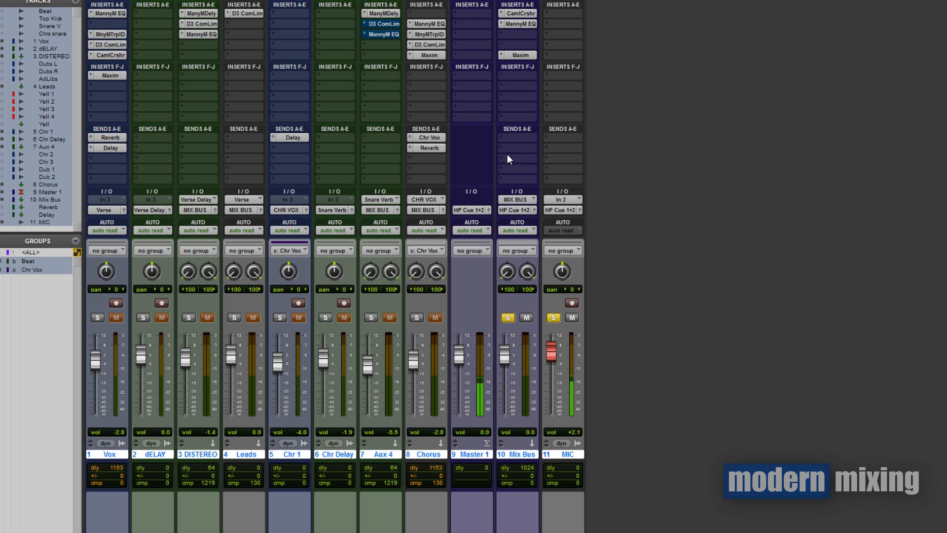
Open the MannyM Delay on the Aux 4 track, switch on Verb, Dist, Doubler and Phaser, and close it
{"action": "left_click", "coordinate": [391, 13]}
{"action": "left_click_drag", "start_coordinate": [501, 96], "coordinate": [524, 101]}
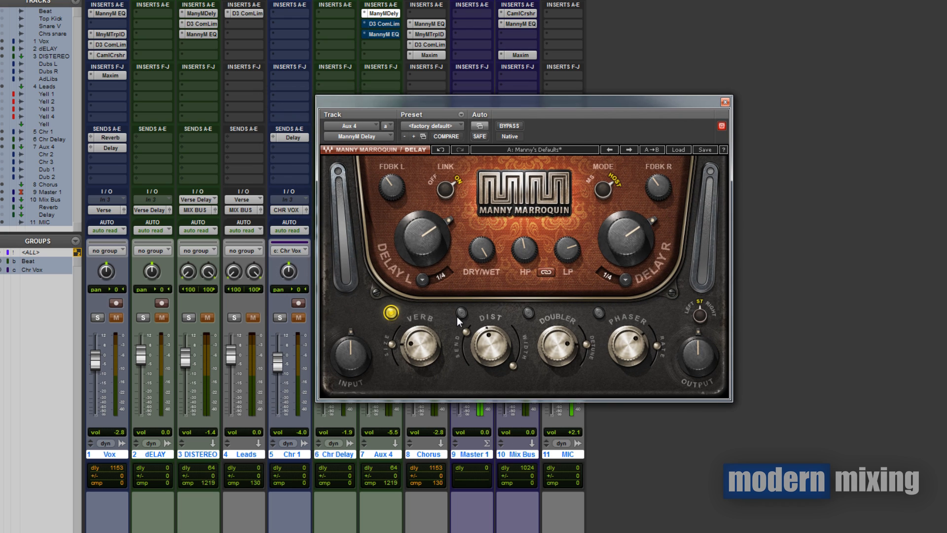
{"action": "left_click", "coordinate": [528, 312]}
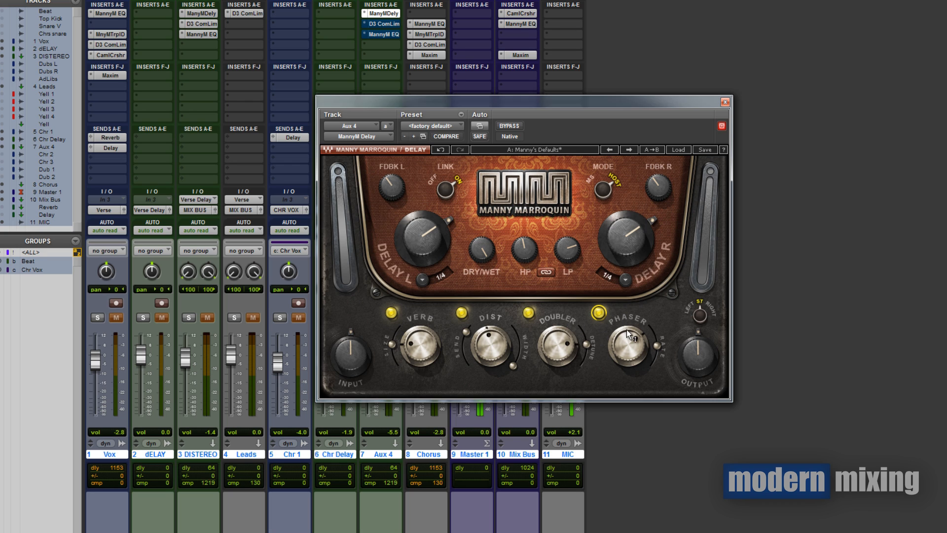
{"action": "left_click_drag", "start_coordinate": [627, 329], "coordinate": [645, 325]}
{"action": "mouse_move", "coordinate": [645, 338]}
{"action": "mouse_move", "coordinate": [394, 186]}
{"action": "left_click", "coordinate": [728, 105]}
Examine the settings of the compressor/limiter and the MannyM EQ inserts on Aux 4, closing each one
{"action": "left_click", "coordinate": [389, 23]}
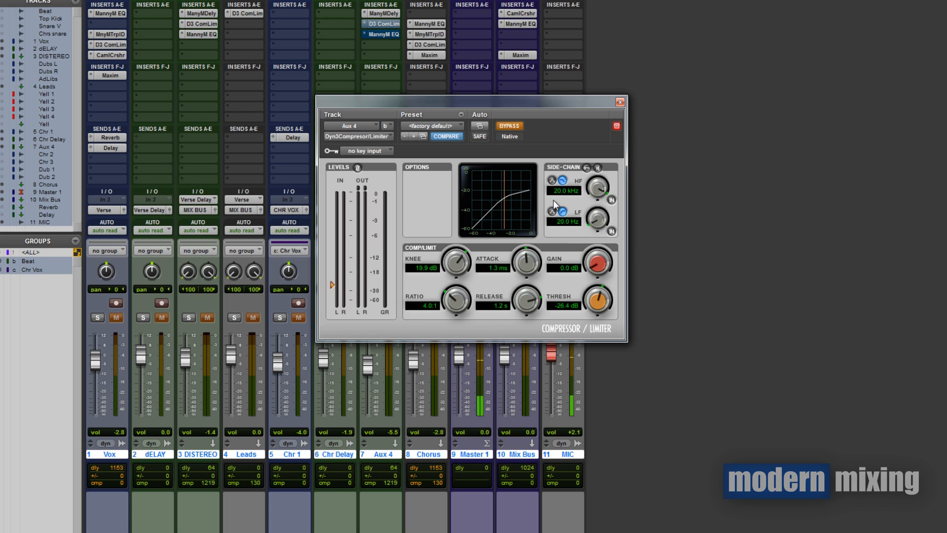
{"action": "left_click", "coordinate": [620, 102]}
{"action": "left_click", "coordinate": [385, 34]}
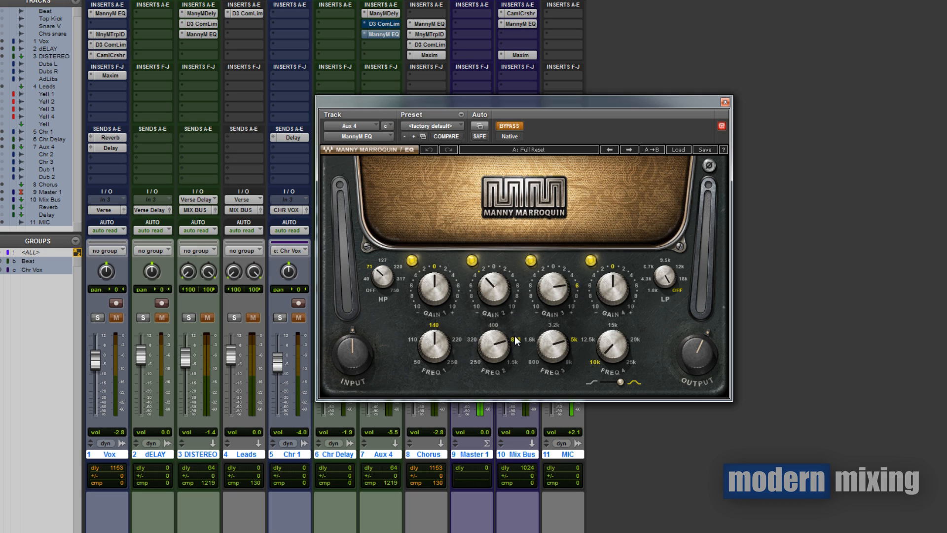
{"action": "left_click", "coordinate": [492, 282]}
{"action": "left_click", "coordinate": [725, 102]}
Reopen the MannyM Delay on Aux 4 and switch its Verb, Dist, Doubler and Phaser effects on one at a time
{"action": "left_click", "coordinate": [384, 14]}
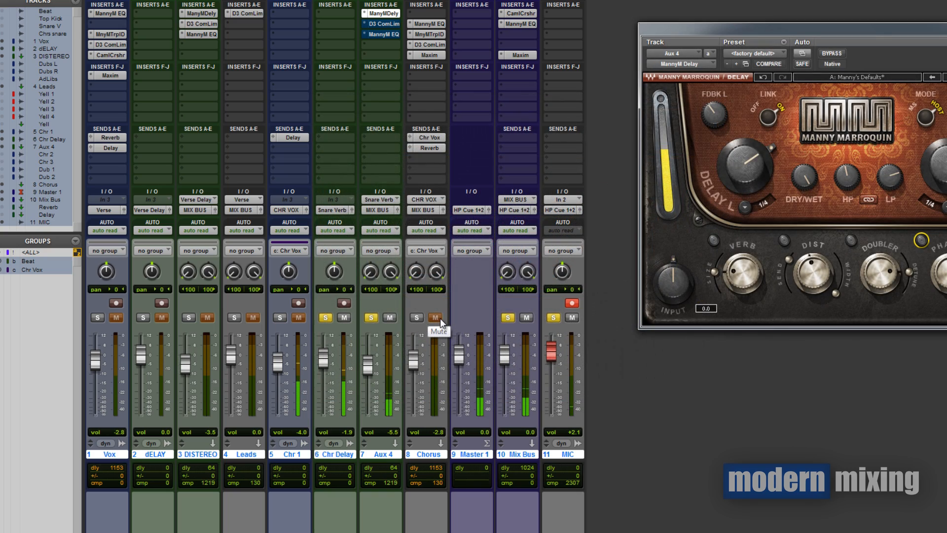
{"action": "left_click_drag", "start_coordinate": [815, 32], "coordinate": [581, 117]}
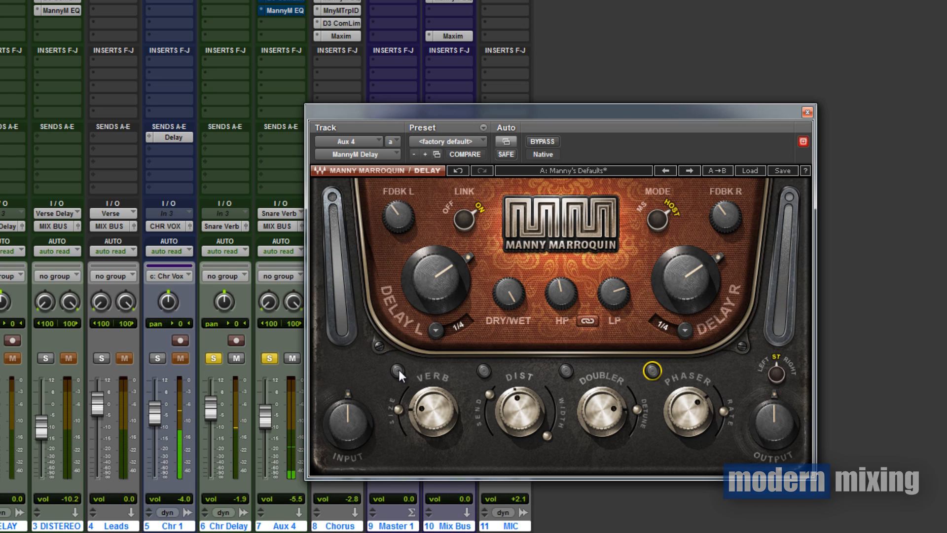
{"action": "left_click", "coordinate": [398, 371]}
{"action": "left_click", "coordinate": [484, 371]}
{"action": "left_click", "coordinate": [566, 371]}
{"action": "left_click", "coordinate": [651, 371]}
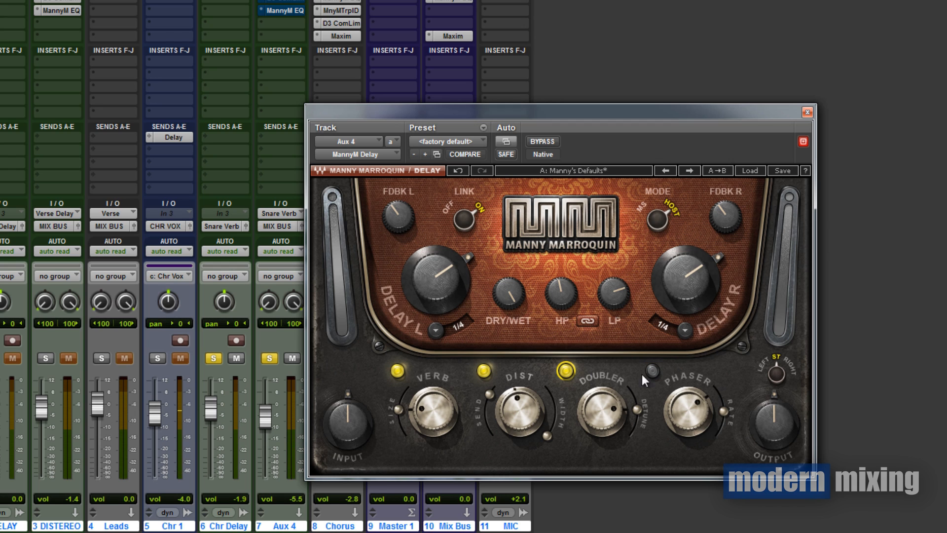
{"action": "left_click", "coordinate": [652, 371]}
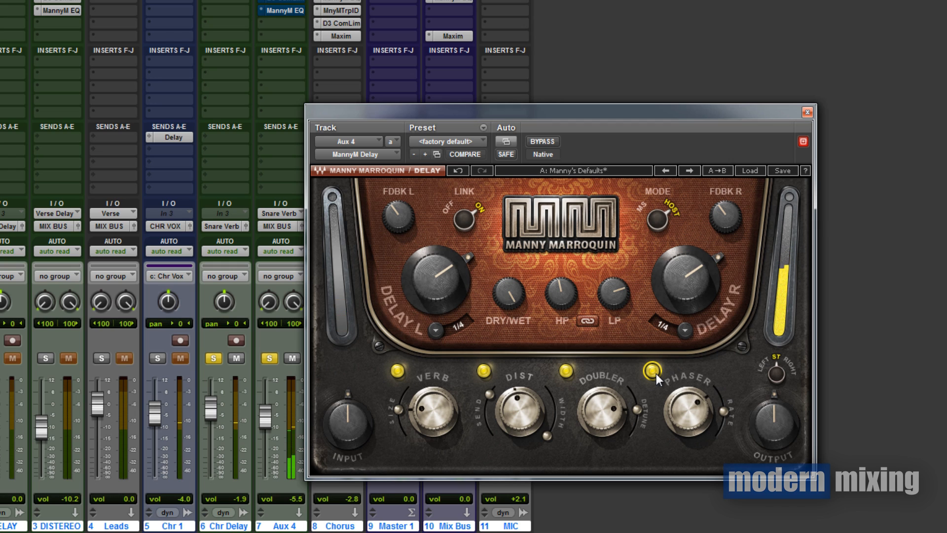
Take the compressor/limiter and the MannyM EQ on Aux 4 out of bypass one after the other, and close the EQ
{"action": "left_click", "coordinate": [287, 1]}
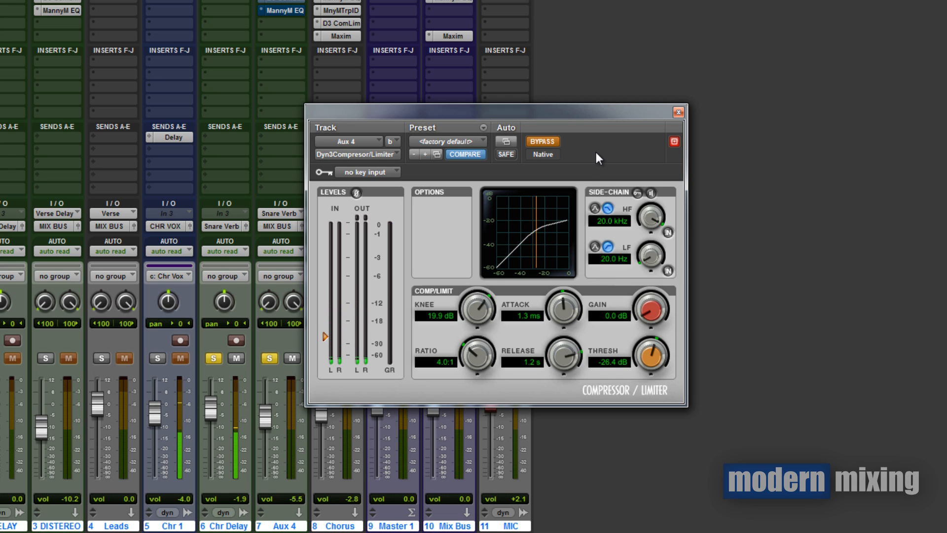
{"action": "left_click", "coordinate": [552, 142]}
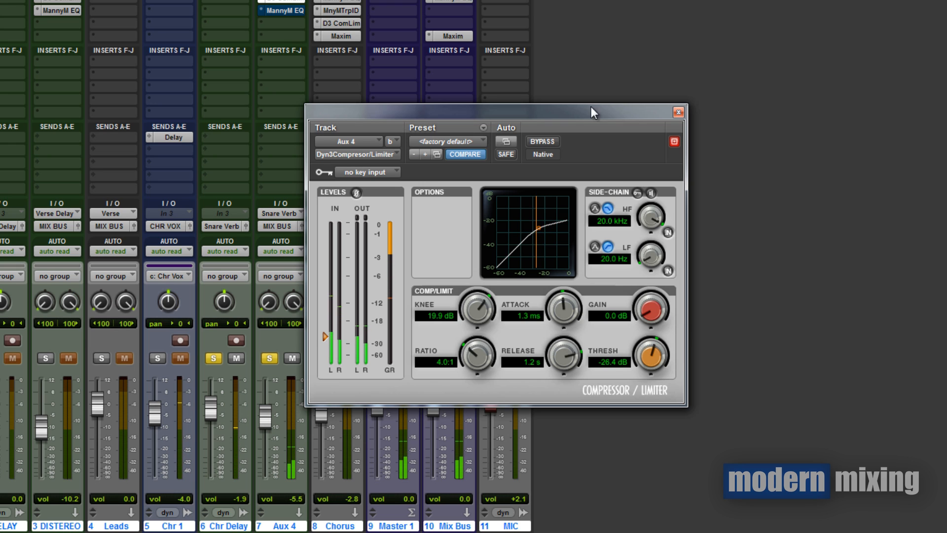
{"action": "left_click", "coordinate": [283, 11]}
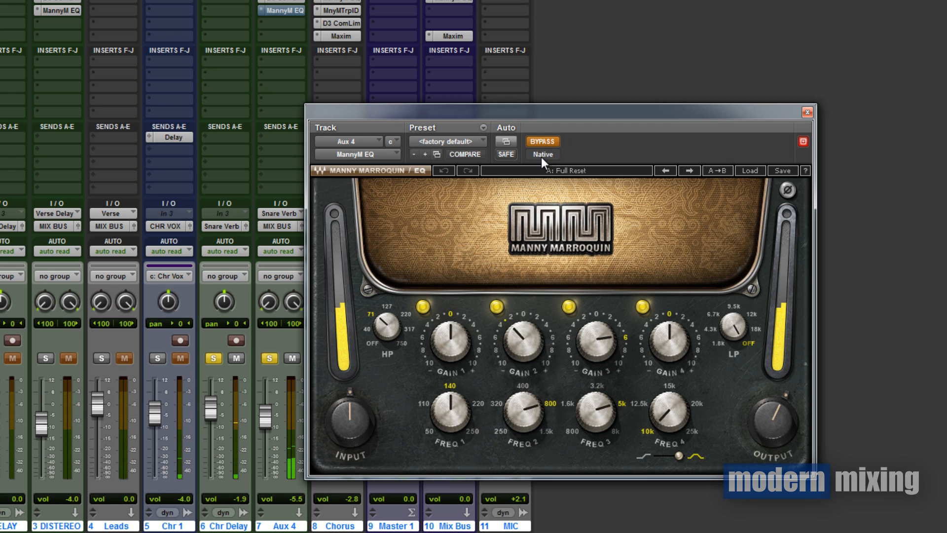
{"action": "left_click", "coordinate": [550, 141]}
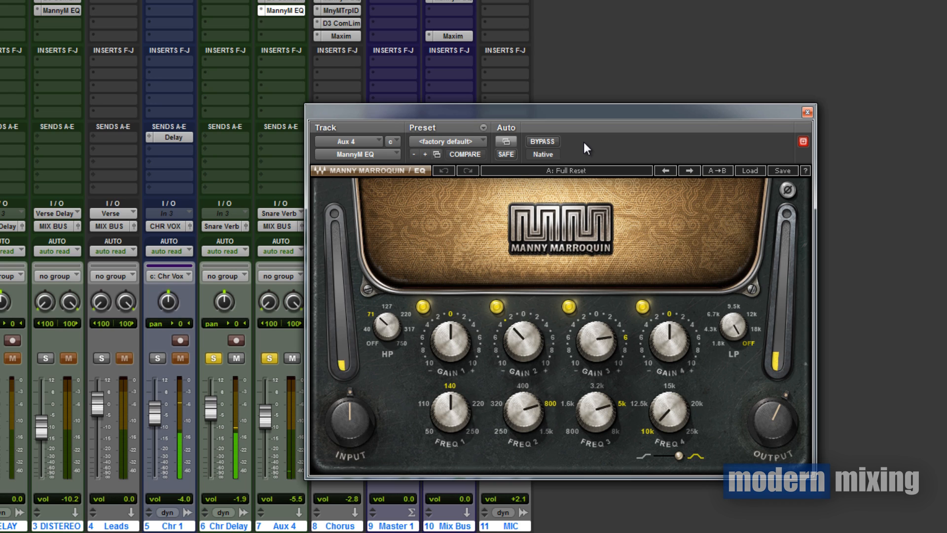
{"action": "left_click", "coordinate": [808, 112]}
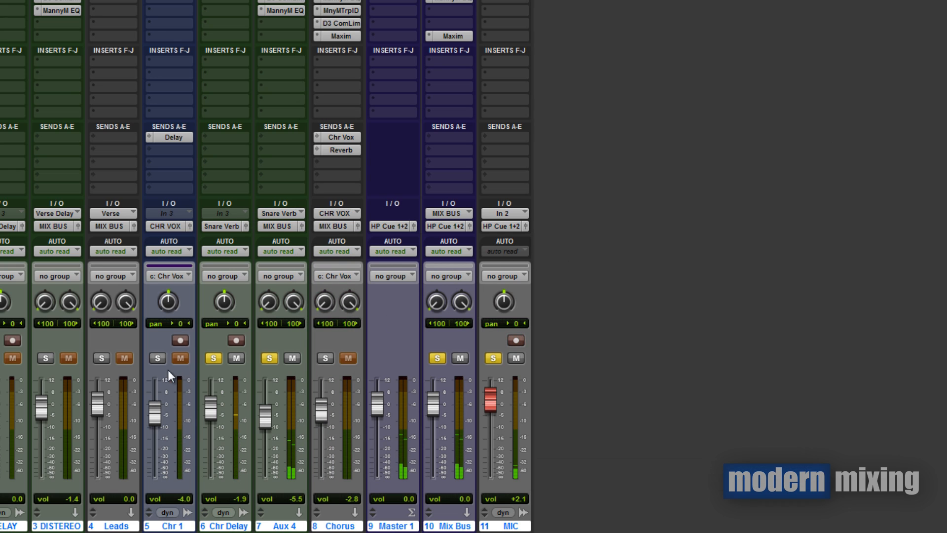
Solo the Chr 1 and Chorus tracks and the Beat group, and bypass the compressor and EQ inserts on Aux 4
{"action": "left_click", "coordinate": [157, 358]}
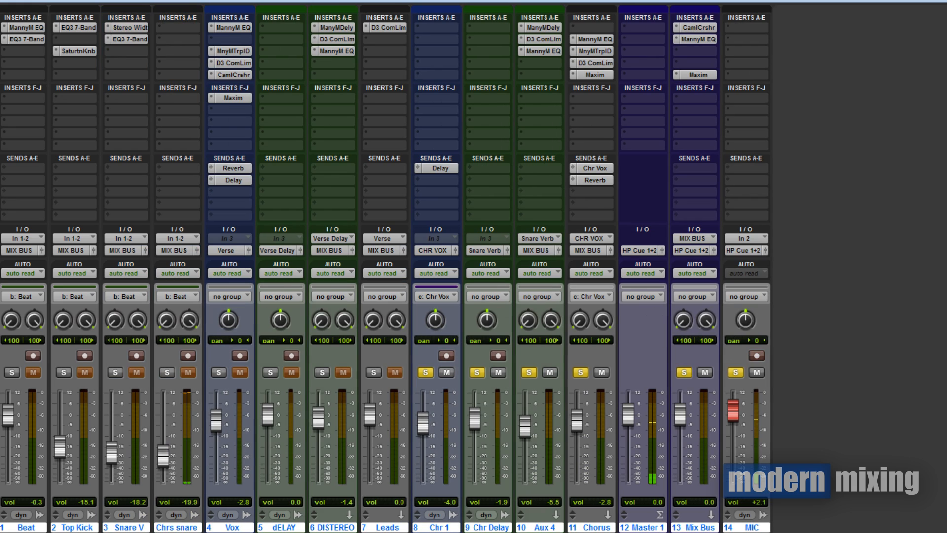
{"action": "left_click", "coordinate": [12, 372]}
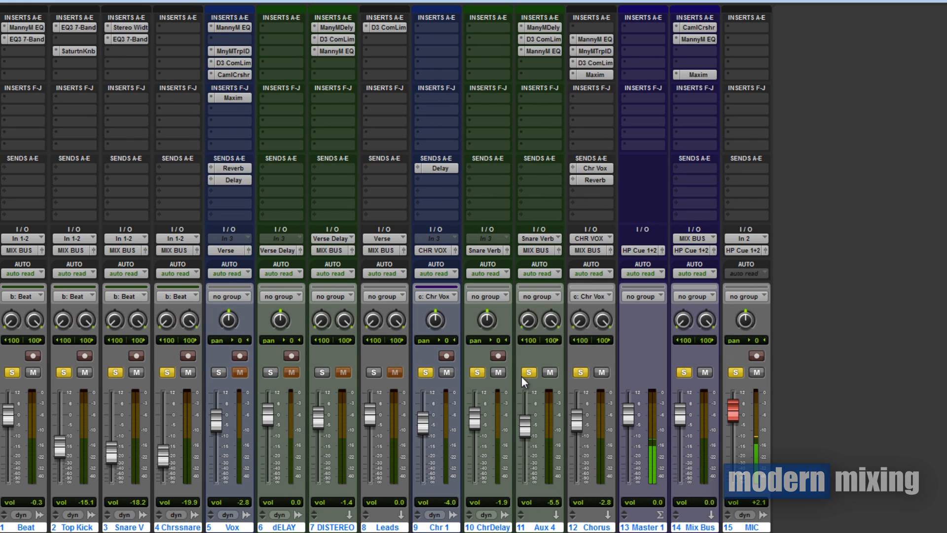
{"action": "left_click", "coordinate": [540, 39]}
Open the MannyM Delay on Aux 4 and switch off its Verb, Dist, Doubler and Phaser effects
{"action": "left_click", "coordinate": [542, 27]}
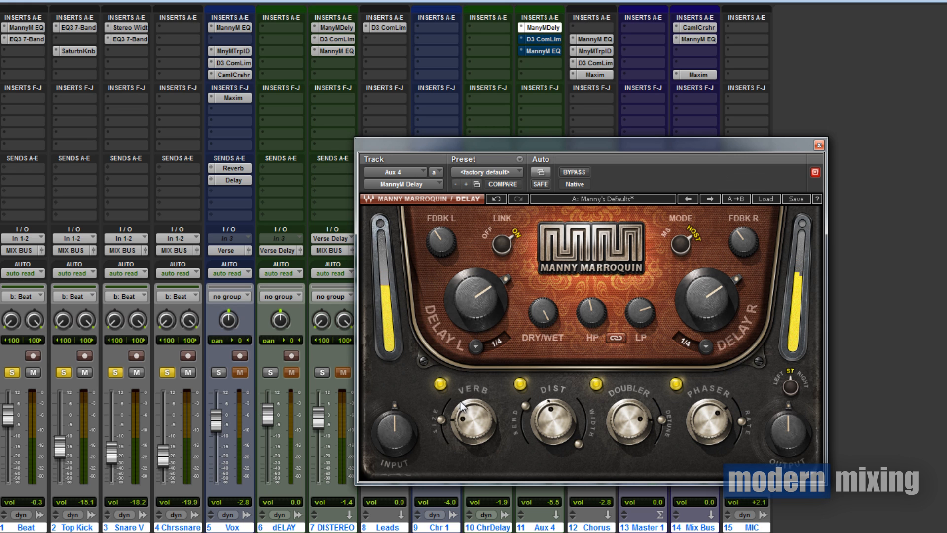
{"action": "left_click", "coordinate": [441, 383]}
{"action": "left_click", "coordinate": [519, 384]}
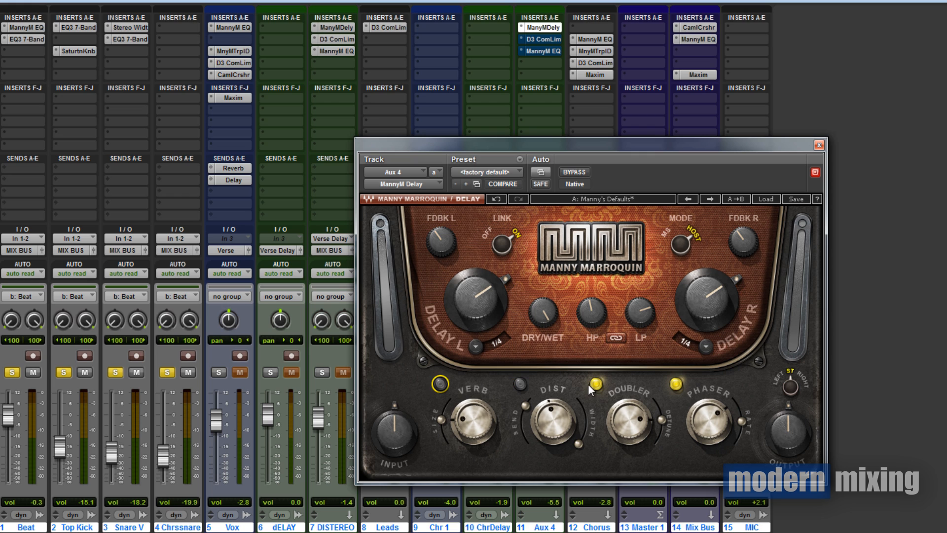
{"action": "left_click", "coordinate": [596, 384]}
{"action": "left_click", "coordinate": [675, 384]}
{"action": "left_click_drag", "start_coordinate": [669, 148], "coordinate": [628, 146]}
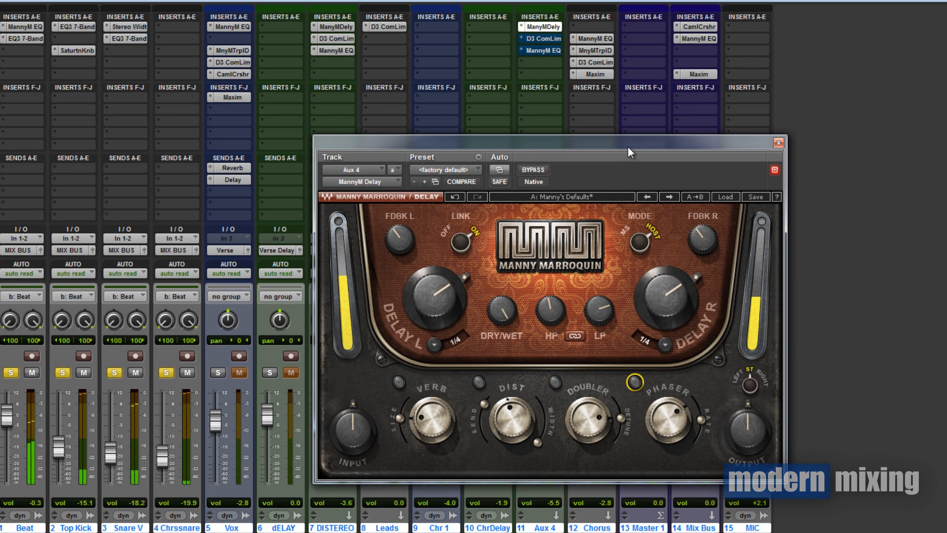
{"action": "left_click_drag", "start_coordinate": [608, 142], "coordinate": [588, 135]}
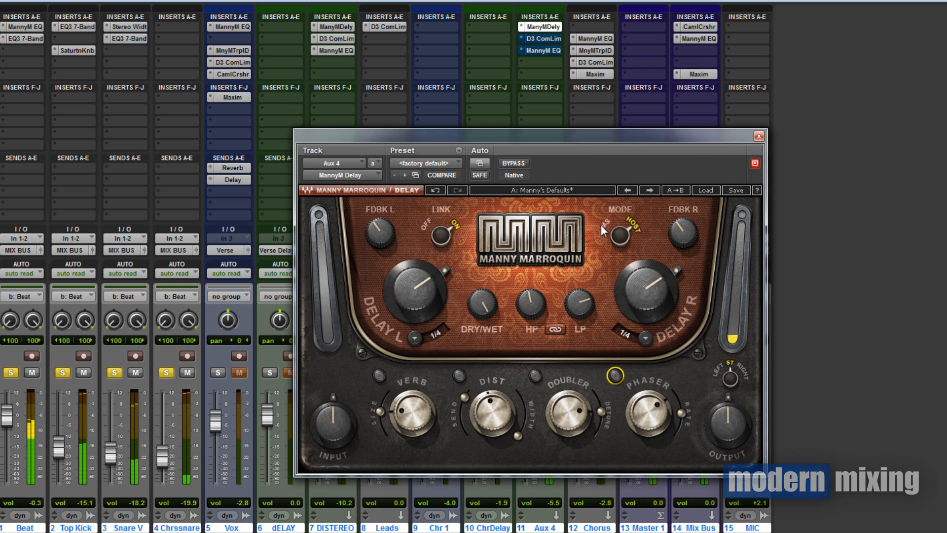
Switch Verb, Dist, Doubler and Phaser of the Aux 4 delay back on while the beat plays
{"action": "left_click", "coordinate": [378, 376]}
{"action": "left_click", "coordinate": [459, 376]}
{"action": "left_click", "coordinate": [535, 376]}
{"action": "left_click", "coordinate": [615, 376]}
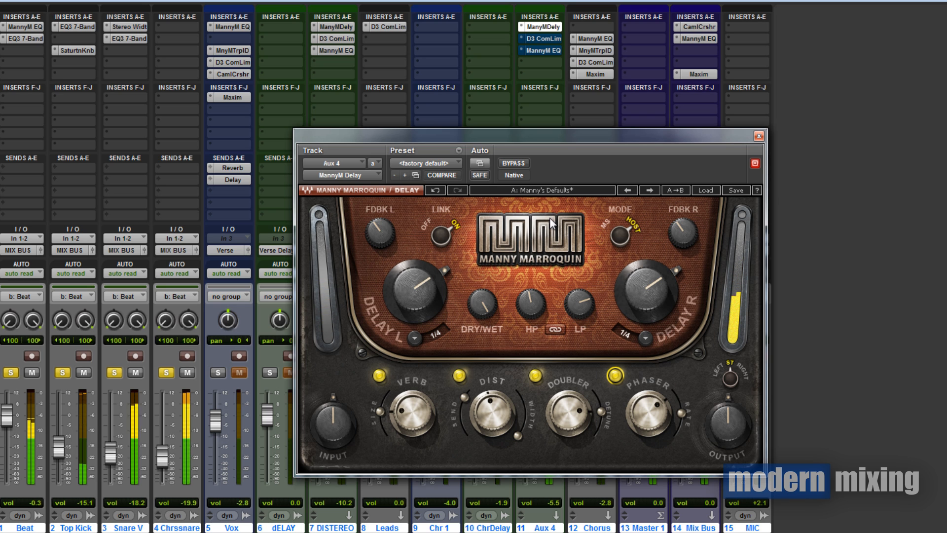
{"action": "left_click_drag", "start_coordinate": [567, 144], "coordinate": [535, 114]}
Activate the compressor/limiter on Aux 4, take its MannyM EQ out of bypass, and close the plug-in
{"action": "left_click", "coordinate": [540, 37]}
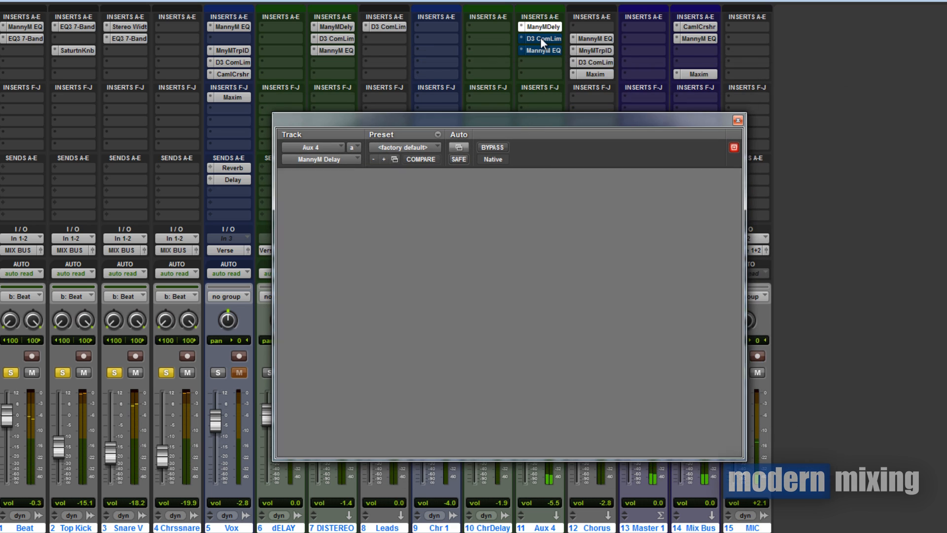
{"action": "left_click", "coordinate": [540, 38], "text": "ctrl"}
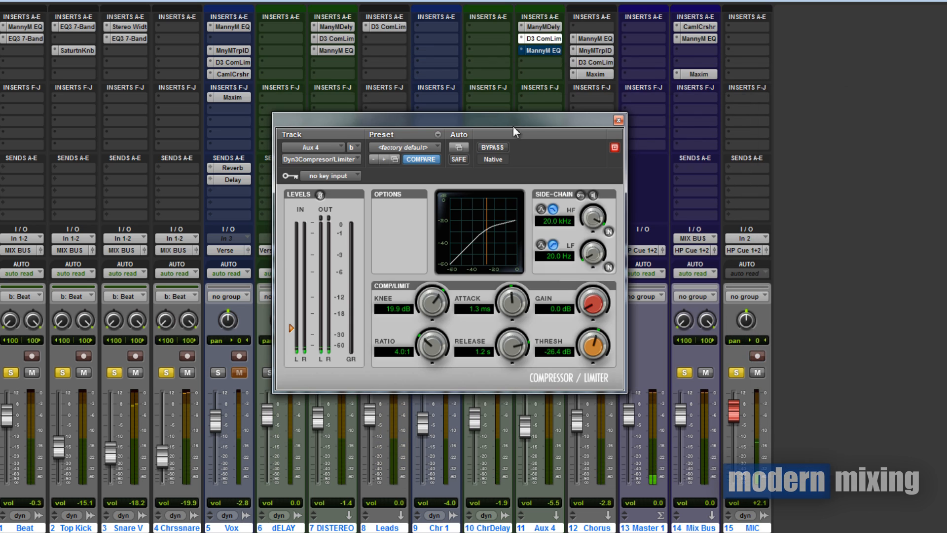
{"action": "left_click", "coordinate": [544, 51]}
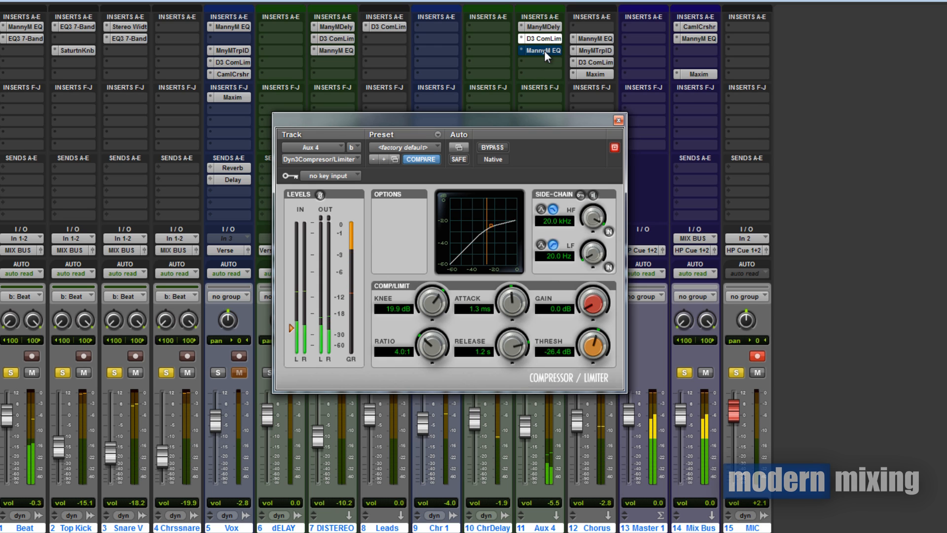
{"action": "left_click", "coordinate": [497, 149]}
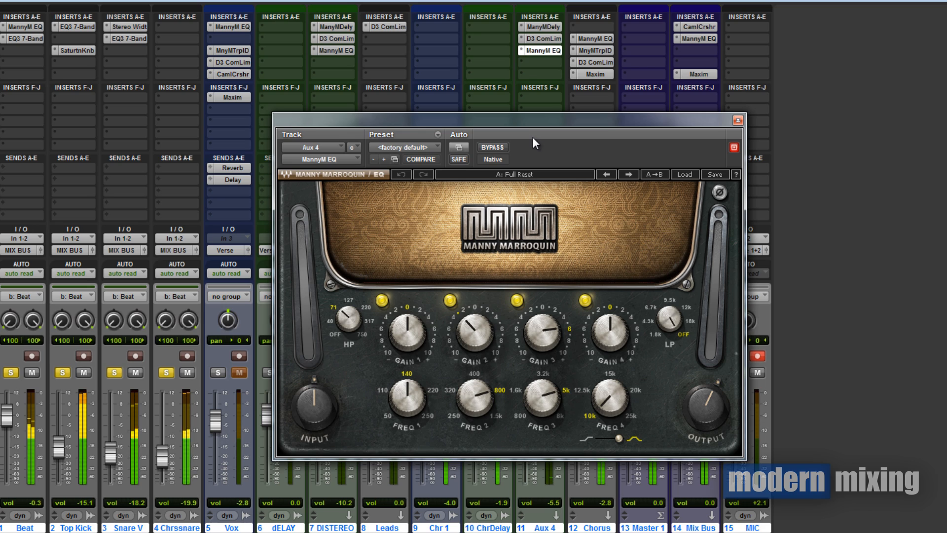
{"action": "left_click", "coordinate": [738, 121]}
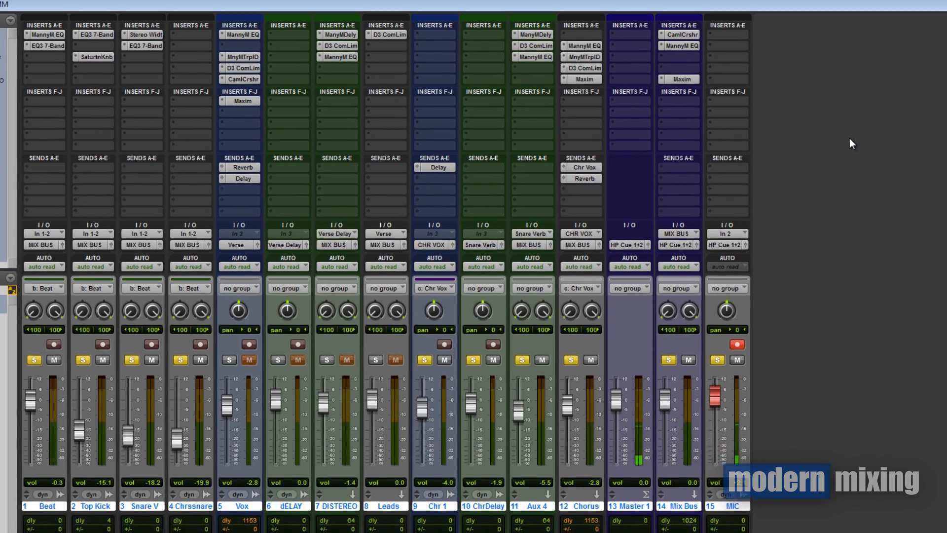